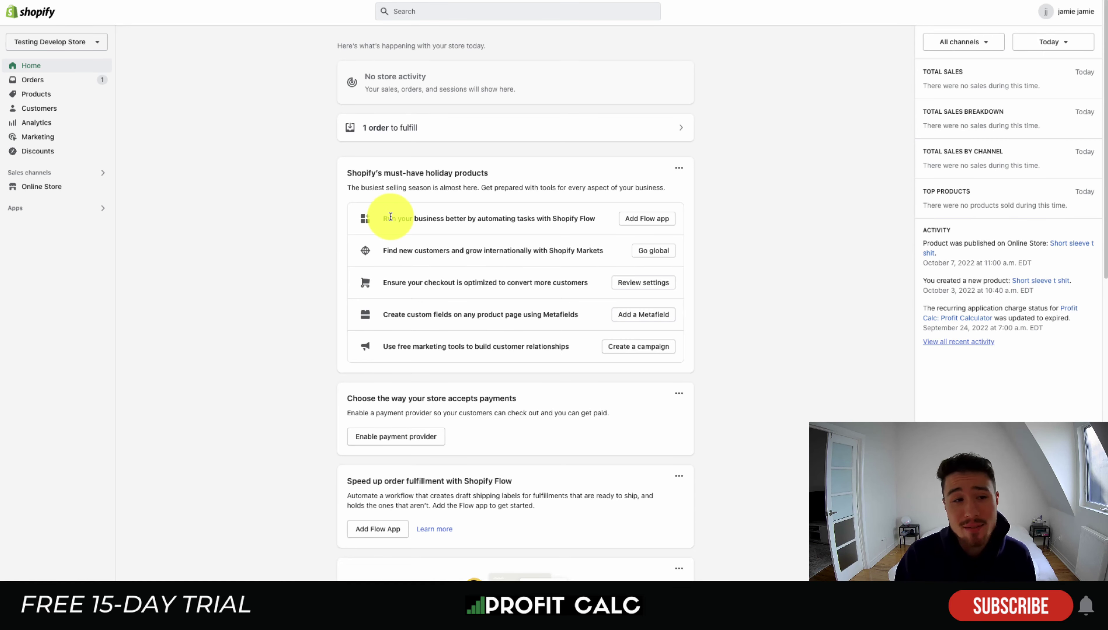
Step: Open the product list and look through its search field and the vendor, tag, status and additional filters
{"action": "left_click", "coordinate": [73, 100]}
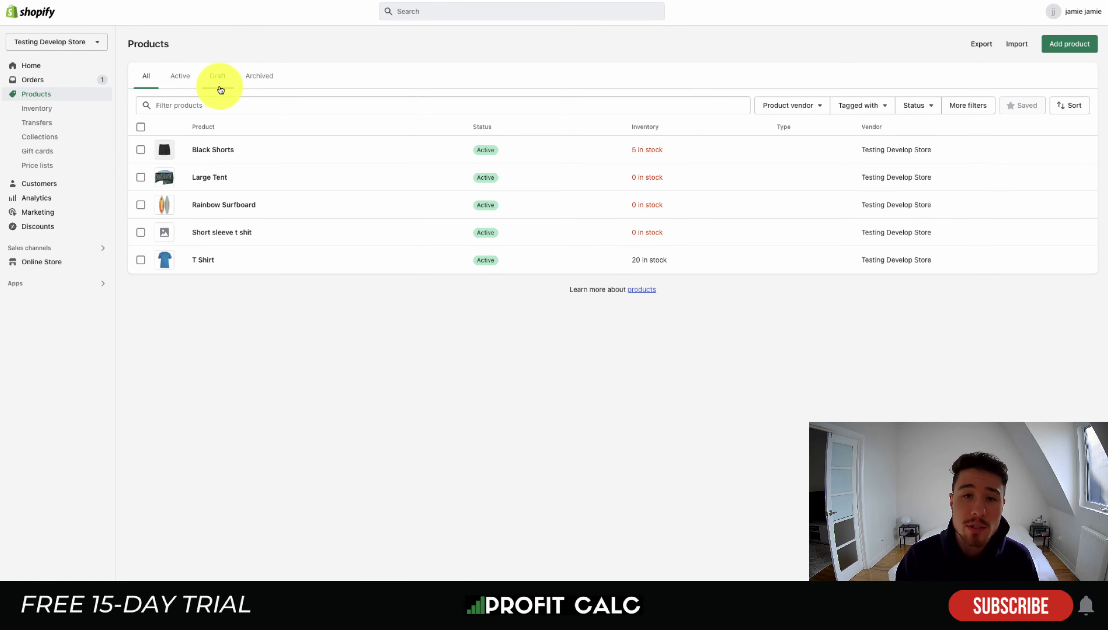
{"action": "left_click", "coordinate": [206, 103]}
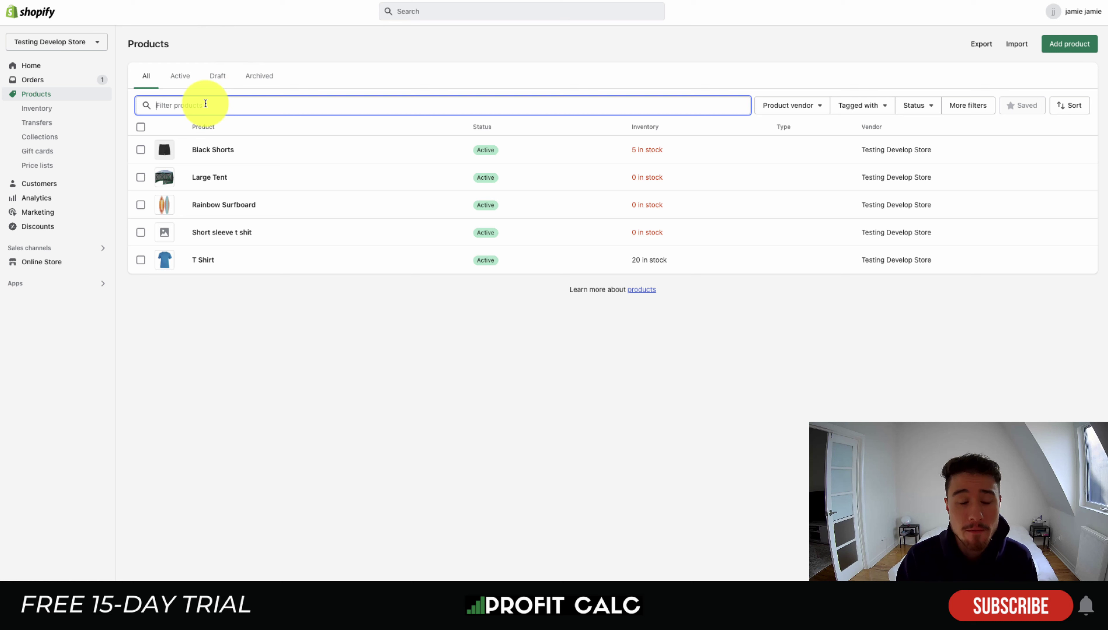
{"action": "left_click", "coordinate": [765, 107]}
{"action": "left_click", "coordinate": [875, 108]}
{"action": "left_click", "coordinate": [924, 107]}
{"action": "left_click", "coordinate": [957, 108]}
{"action": "left_click", "coordinate": [955, 213]}
{"action": "left_click", "coordinate": [1087, 11]}
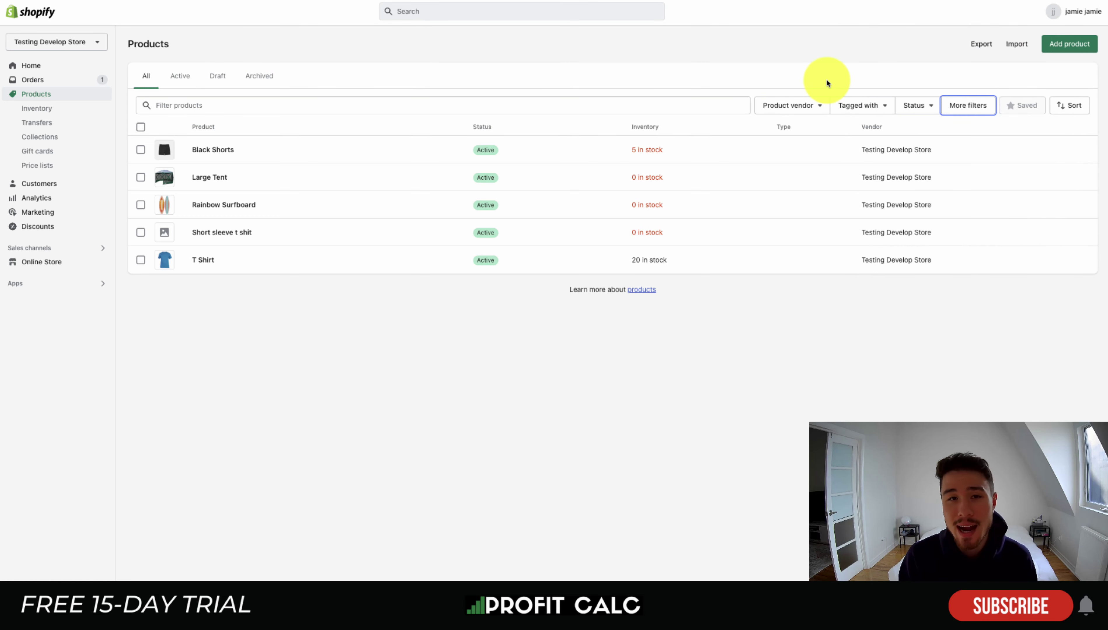
{"action": "left_click", "coordinate": [975, 303]}
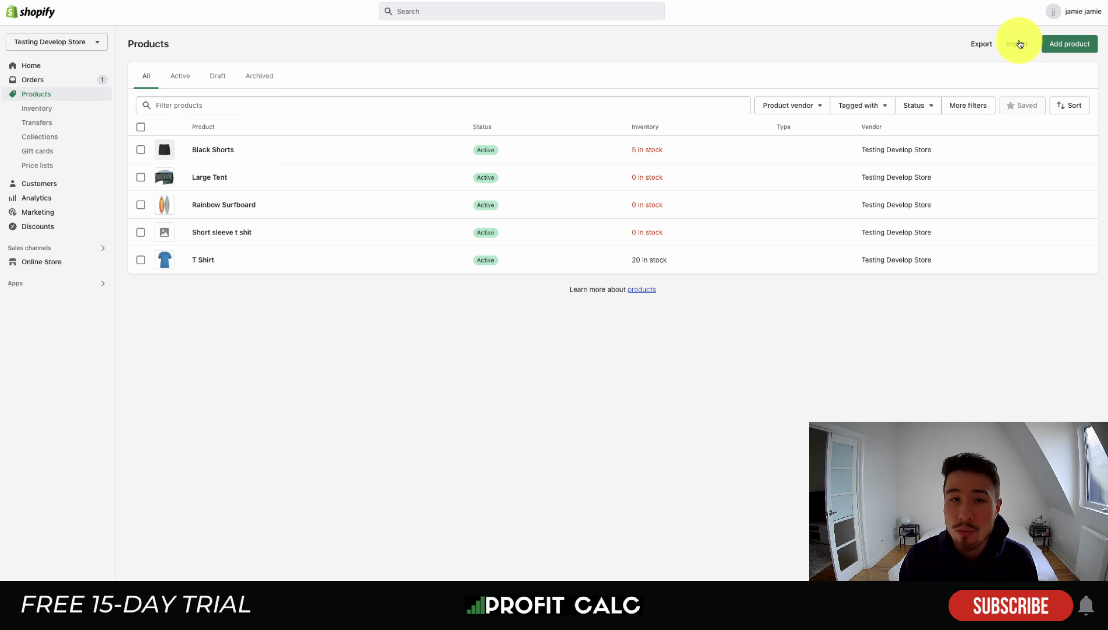
Step: View the active products, the draft products and the full product list in turn
{"action": "left_click", "coordinate": [182, 78]}
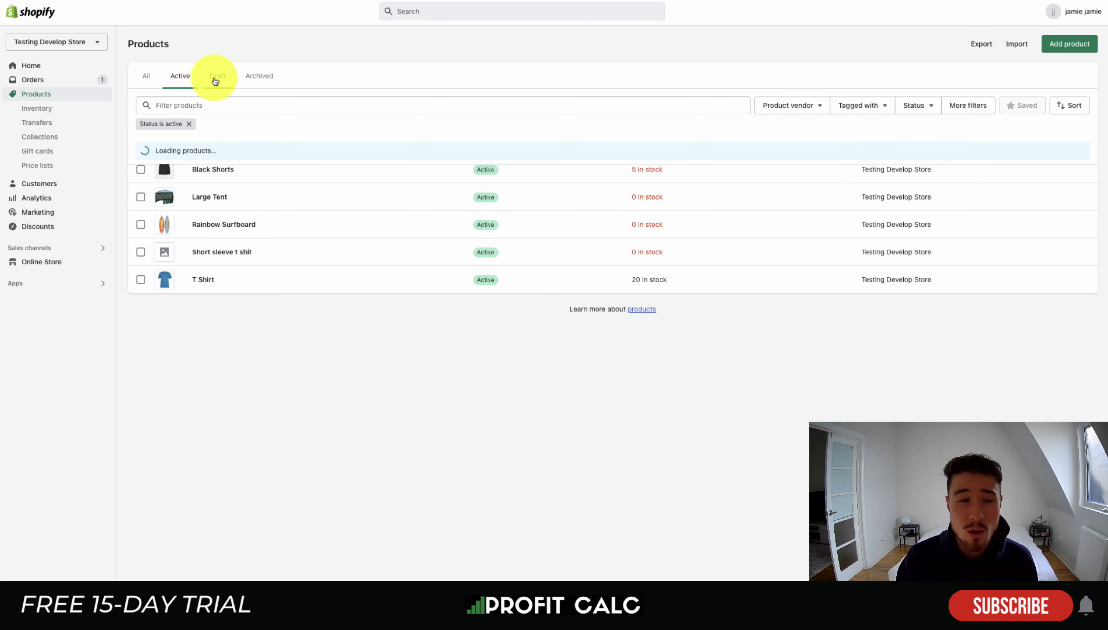
{"action": "left_click", "coordinate": [217, 78]}
{"action": "left_click", "coordinate": [144, 78]}
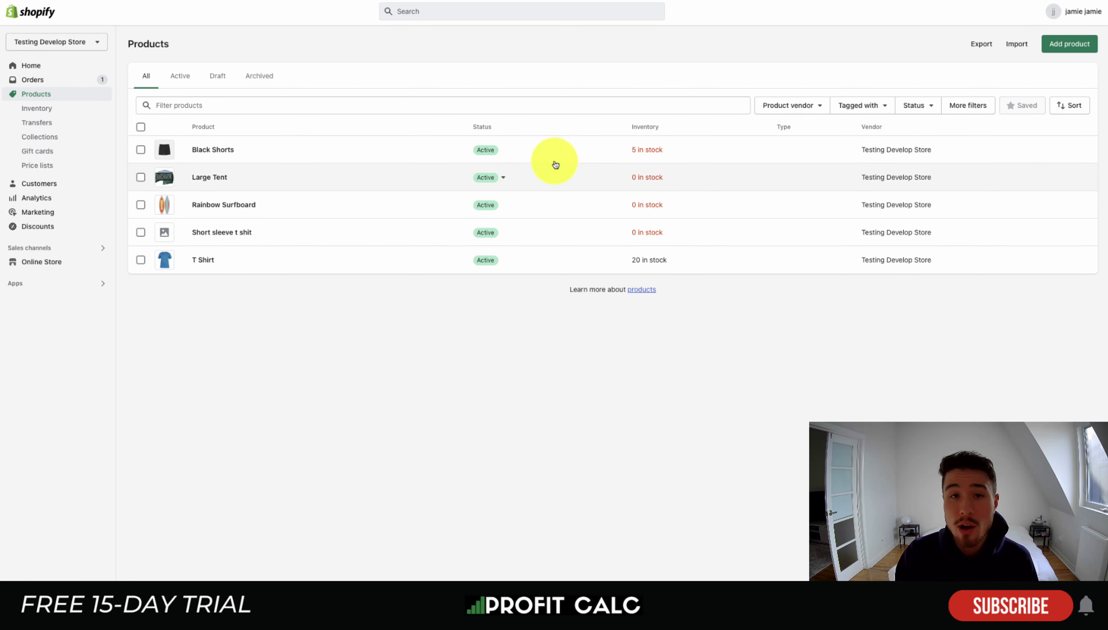
Step: Start adding a new product and give it the title "Short Sheet T-shit"
{"action": "left_click", "coordinate": [1080, 46]}
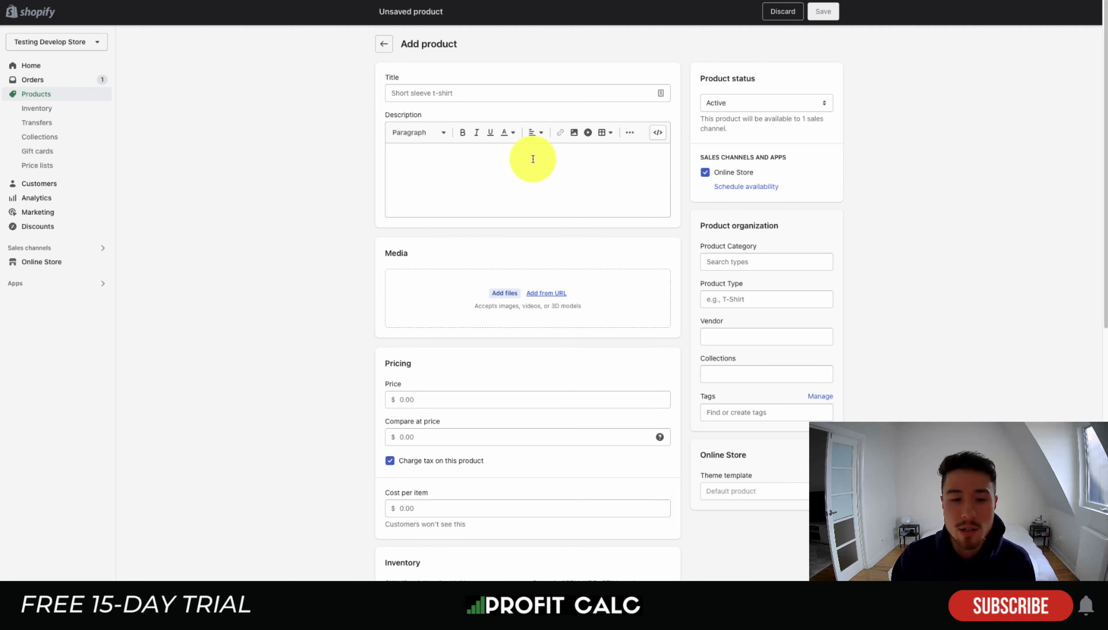
{"action": "scroll", "coordinate": [361, 128], "scroll_direction": "down", "scroll_amount": 10}
{"action": "scroll", "coordinate": [823, 139], "scroll_direction": "up", "scroll_amount": 12}
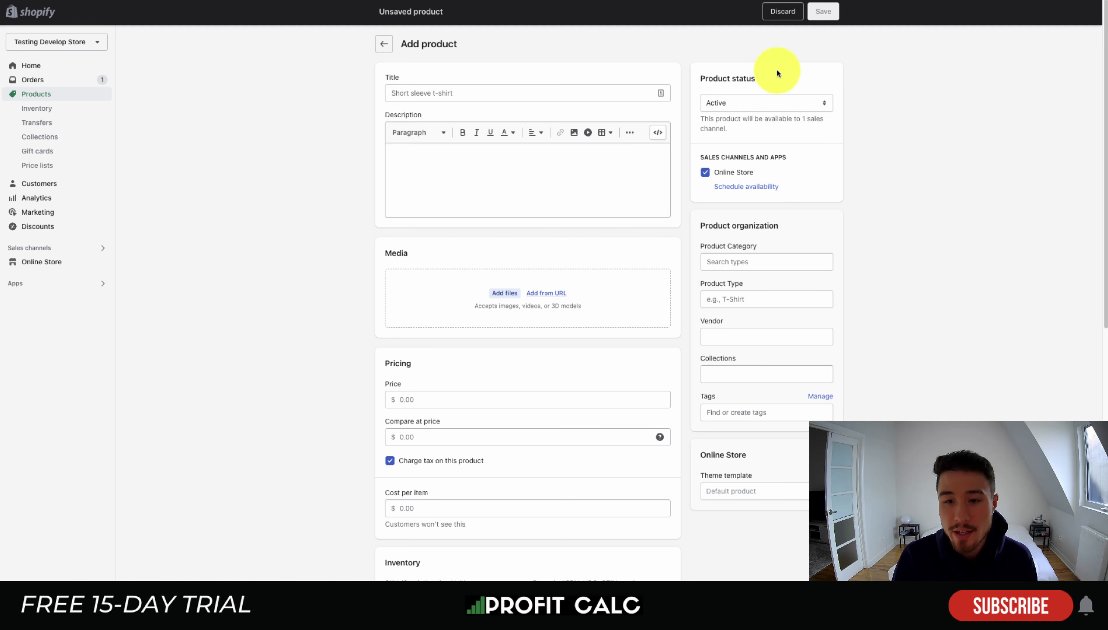
{"action": "left_click", "coordinate": [484, 97]}
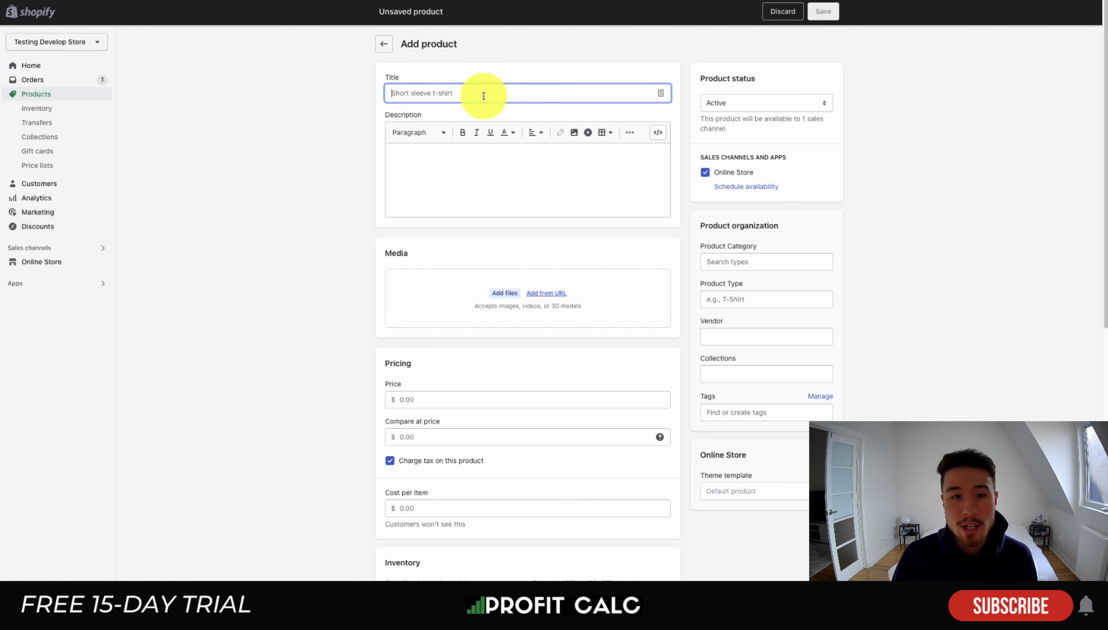
{"action": "left_click", "coordinate": [501, 171]}
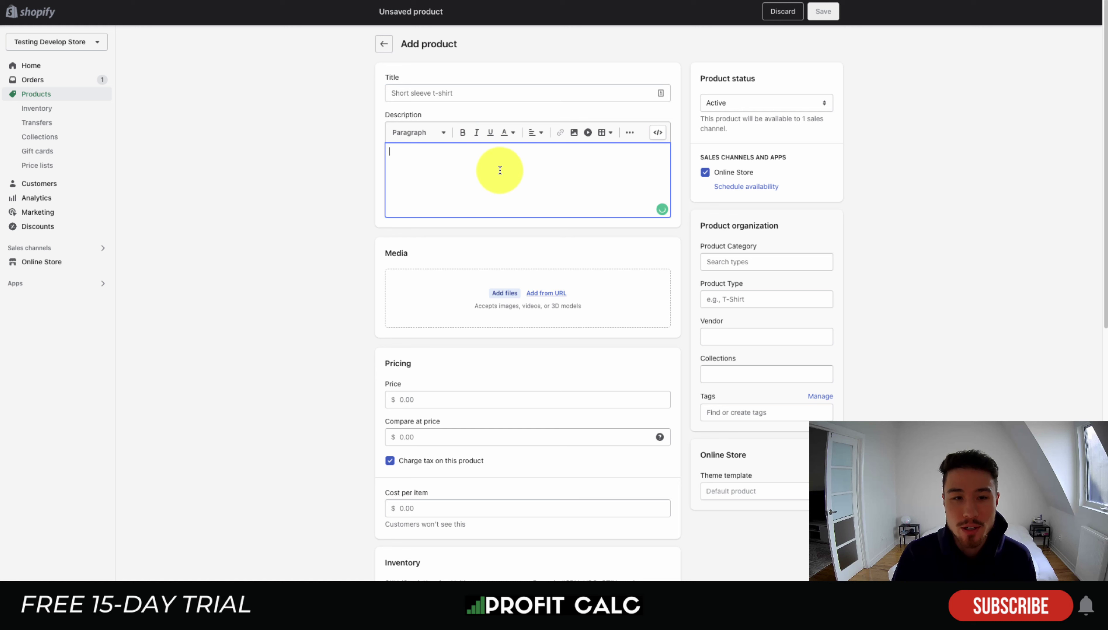
{"action": "left_click", "coordinate": [444, 93]}
{"action": "type", "text": "S"}
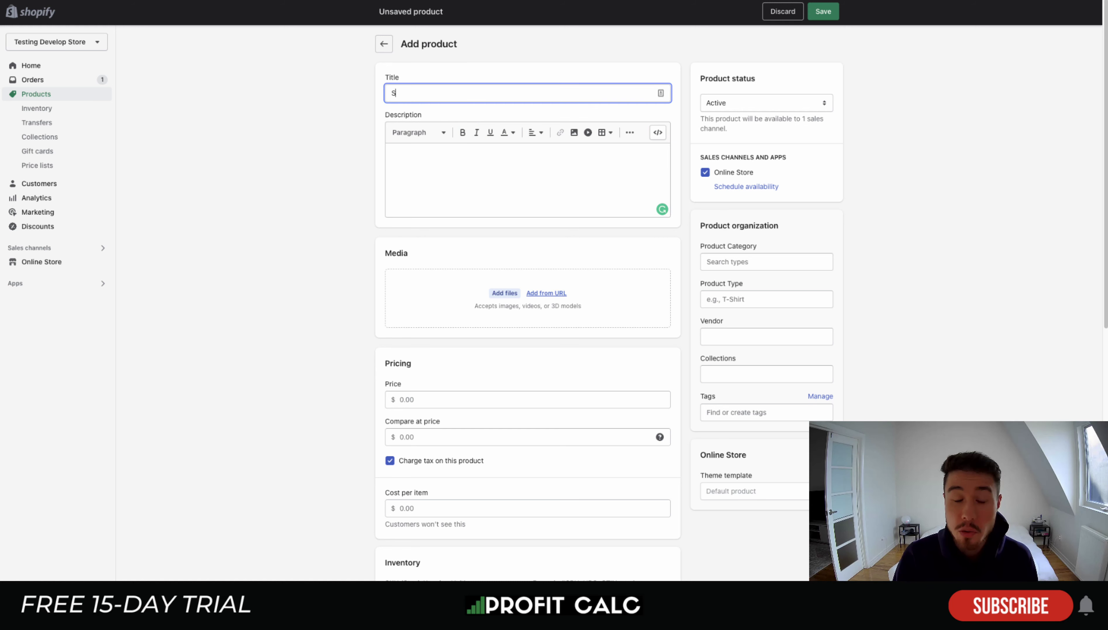
{"action": "type", "text": "hort Sheet T-shit"}
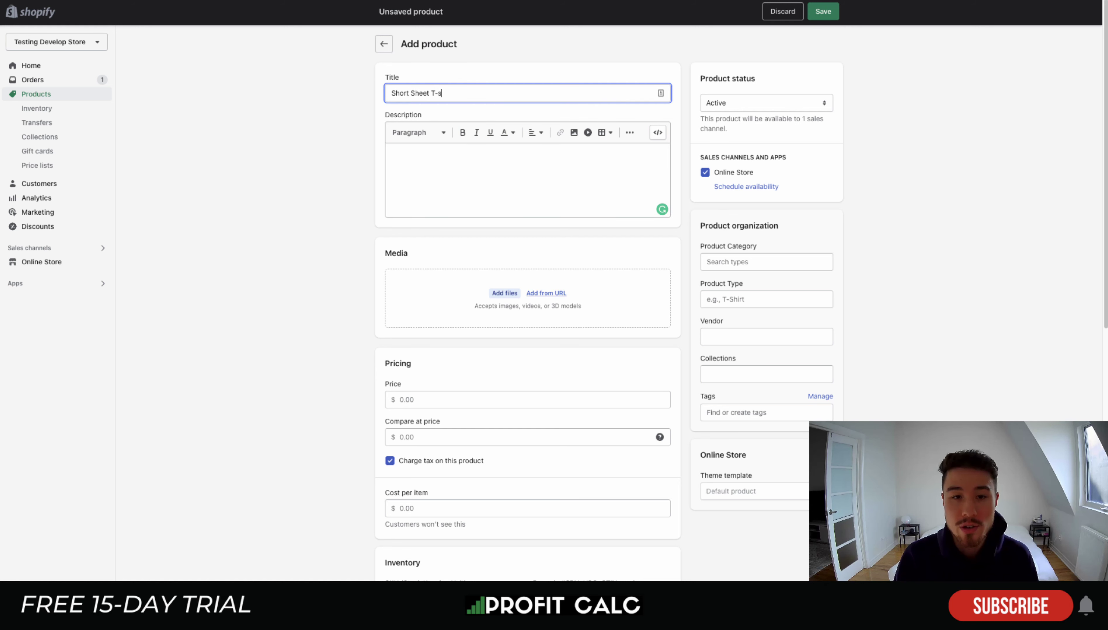
Step: Look at the description's paragraph style options and the file upload for product media
{"action": "left_click", "coordinate": [457, 154]}
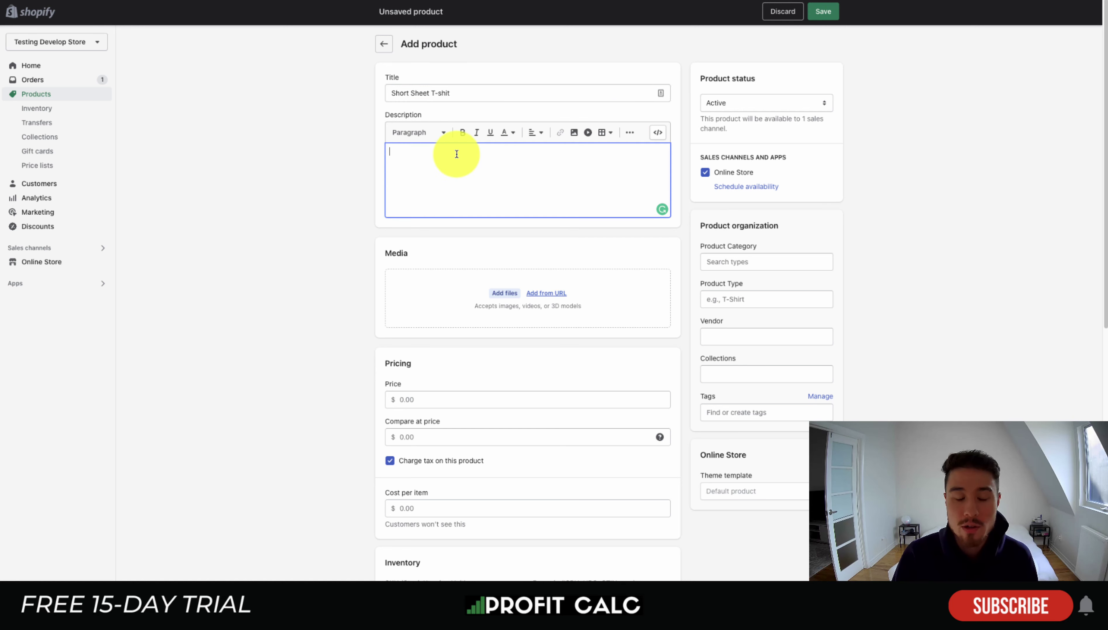
{"action": "left_click", "coordinate": [439, 133]}
{"action": "left_click", "coordinate": [510, 194]}
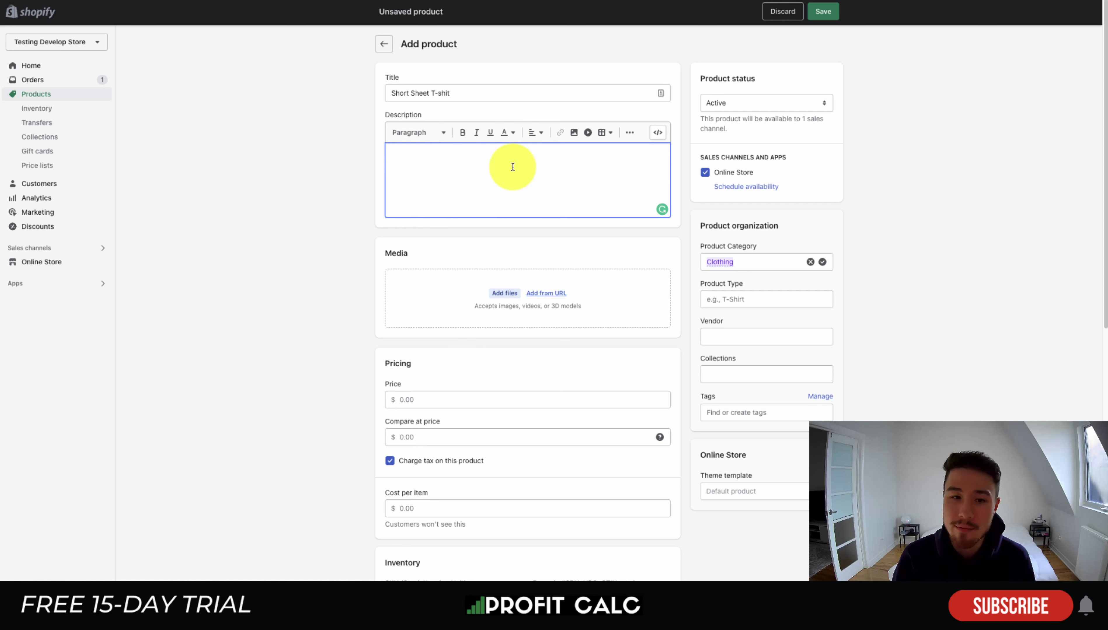
{"action": "left_click", "coordinate": [503, 293]}
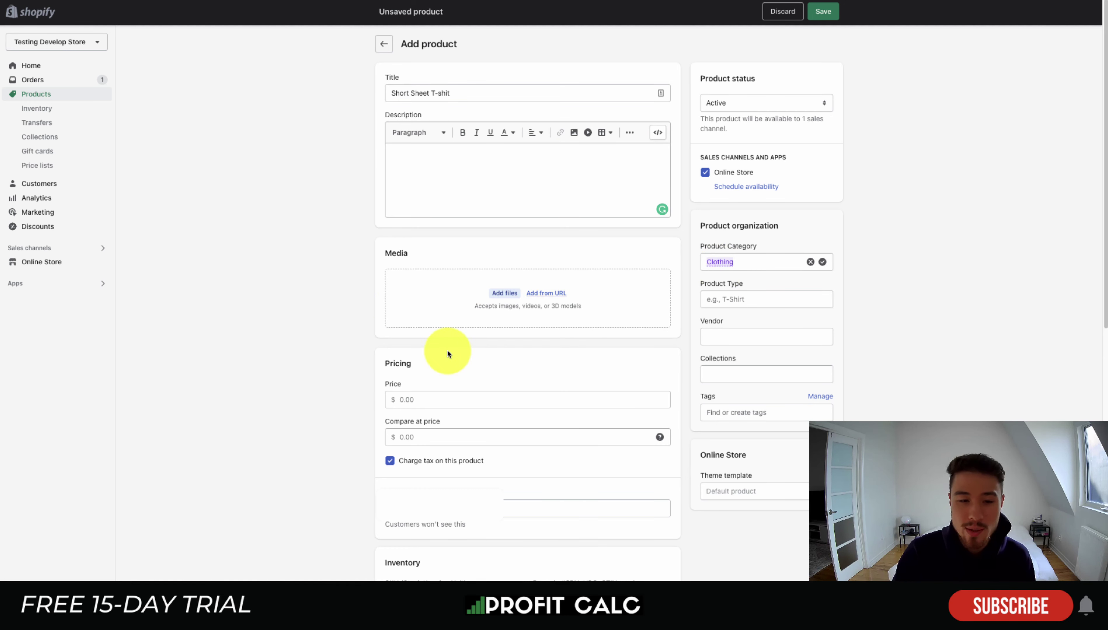
Step: Set the product's price to $19.99
{"action": "scroll", "coordinate": [447, 349], "scroll_direction": "down", "scroll_amount": 5}
{"action": "left_click", "coordinate": [432, 180]}
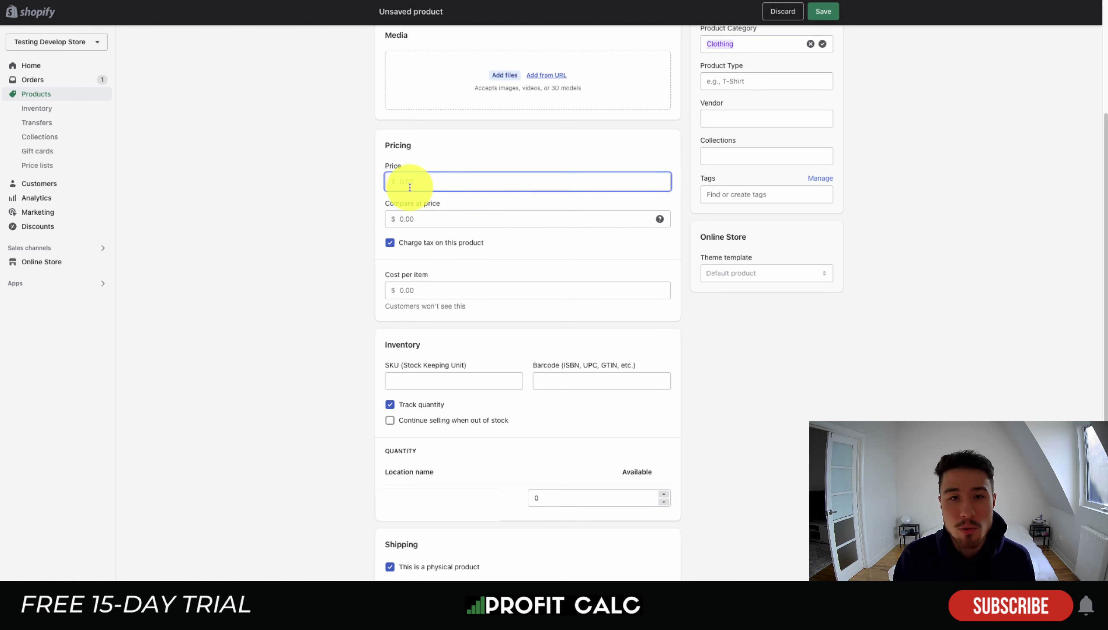
{"action": "type", "text": "19.99"}
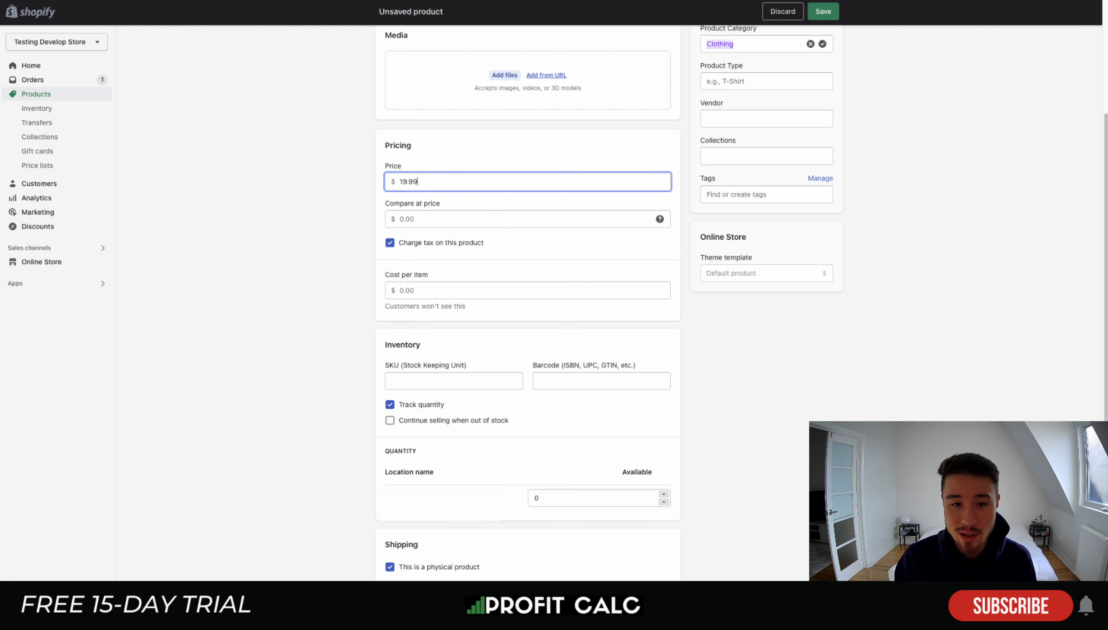
Step: Set the product's compare-at price to $39.99
{"action": "left_click", "coordinate": [436, 220]}
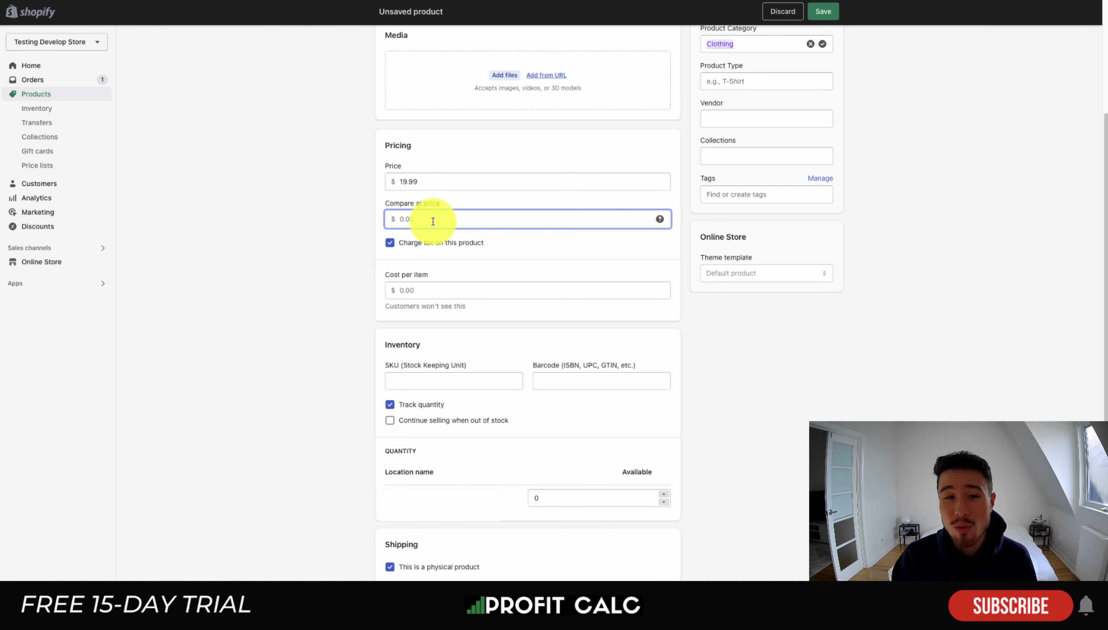
{"action": "left_click_drag", "start_coordinate": [403, 181], "coordinate": [425, 181]}
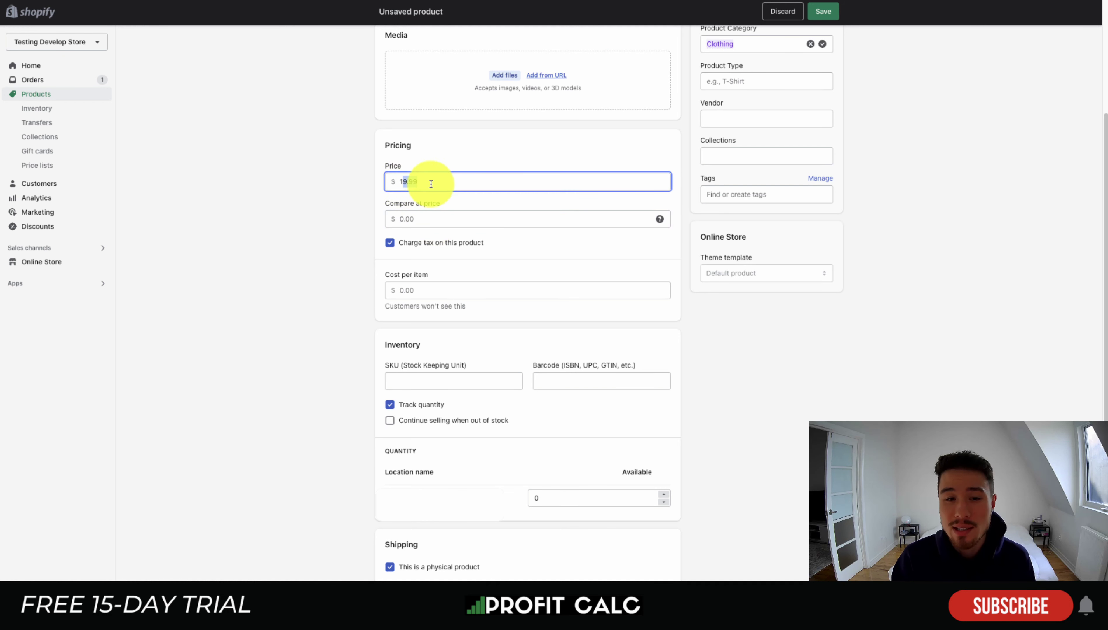
{"action": "left_click", "coordinate": [431, 212]}
{"action": "type", "text": "39.99"}
{"action": "left_click", "coordinate": [338, 250]}
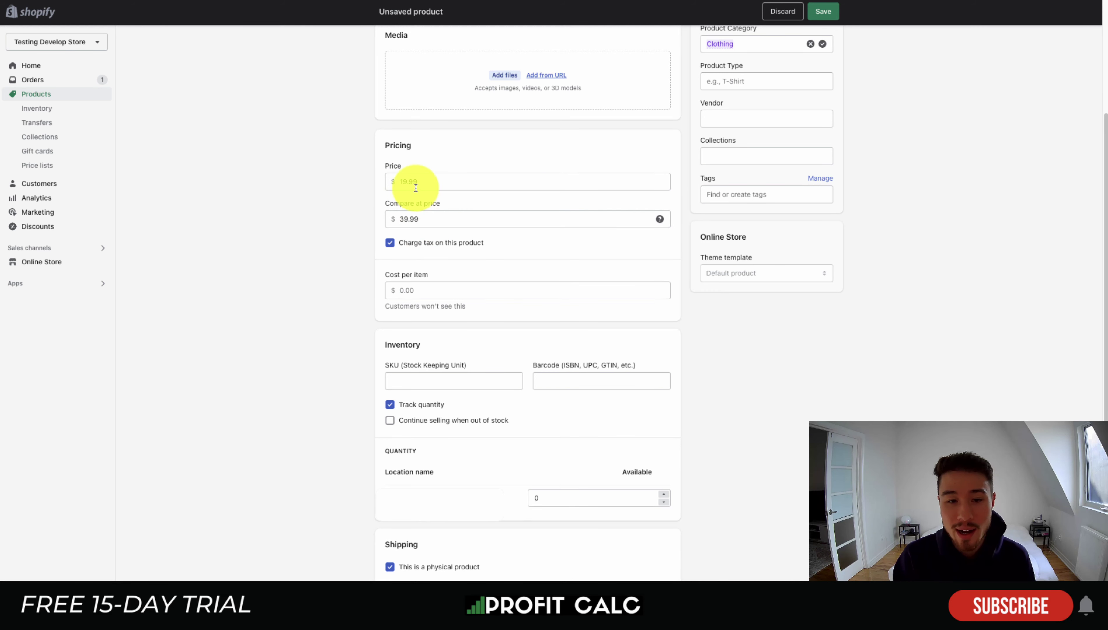
{"action": "left_click", "coordinate": [415, 181]}
{"action": "left_click", "coordinate": [310, 220]}
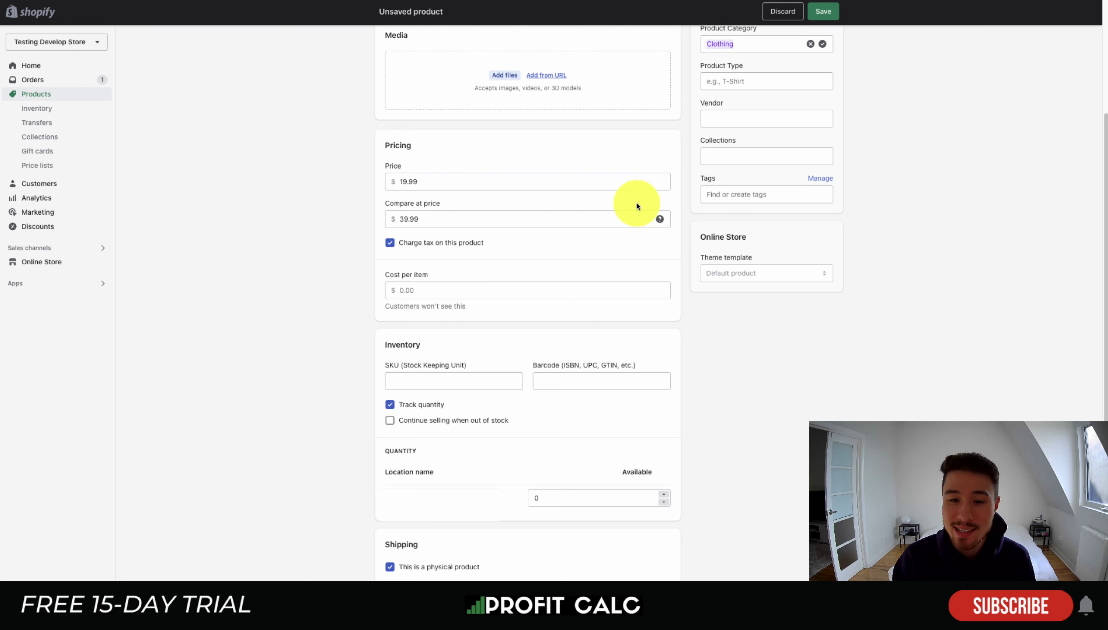
Step: Clear the product's compare-at price
{"action": "left_click", "coordinate": [633, 219]}
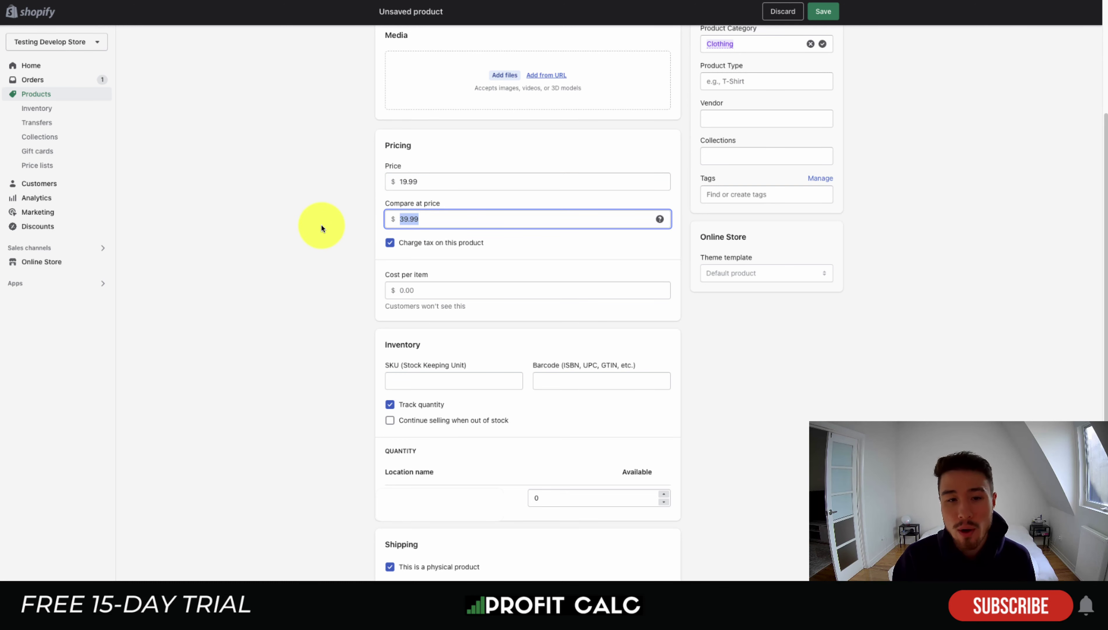
{"action": "key", "text": "BackSpace"}
{"action": "left_click", "coordinate": [304, 225]}
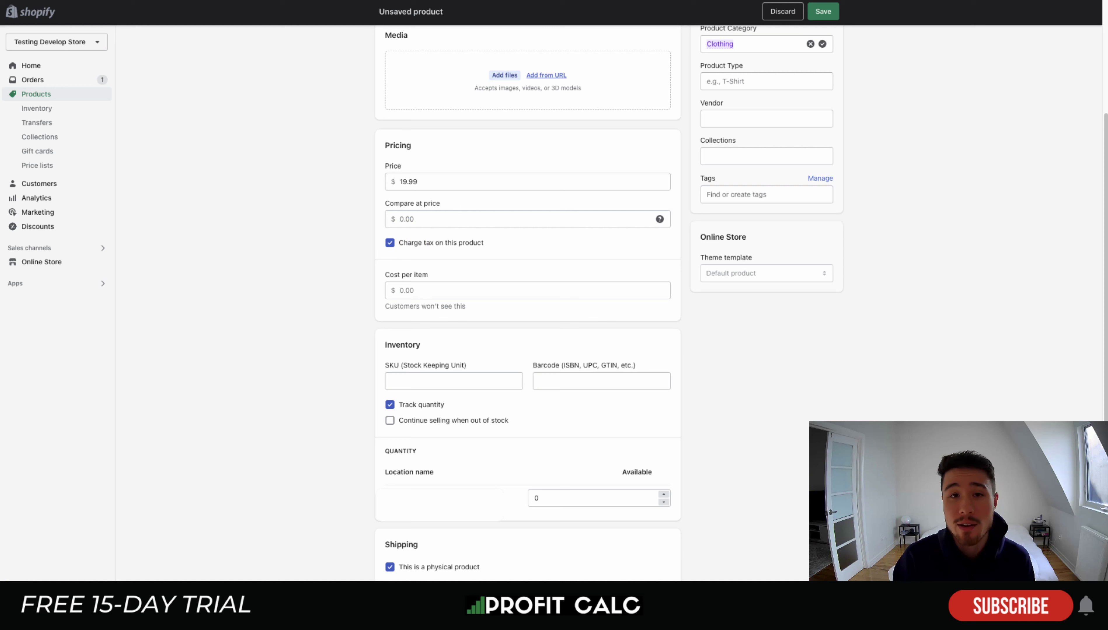
Step: Set the product's cost per item to $5.00
{"action": "left_click", "coordinate": [396, 286]}
{"action": "left_click", "coordinate": [356, 282]}
{"action": "left_click_drag", "start_coordinate": [403, 306], "coordinate": [443, 307]}
{"action": "left_click", "coordinate": [312, 302]}
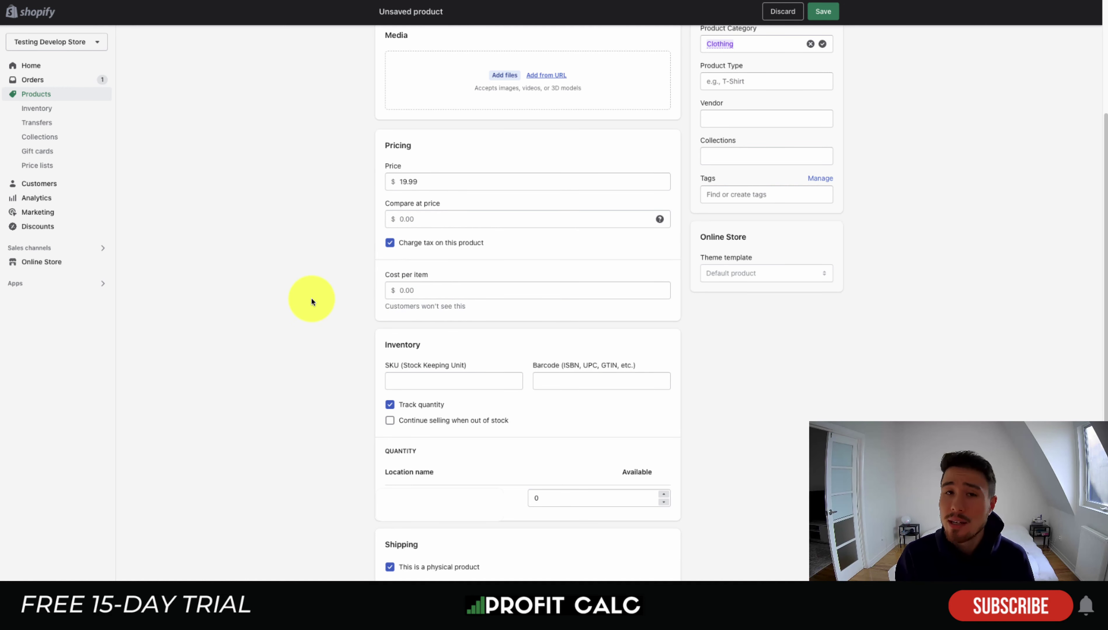
{"action": "left_click", "coordinate": [433, 296]}
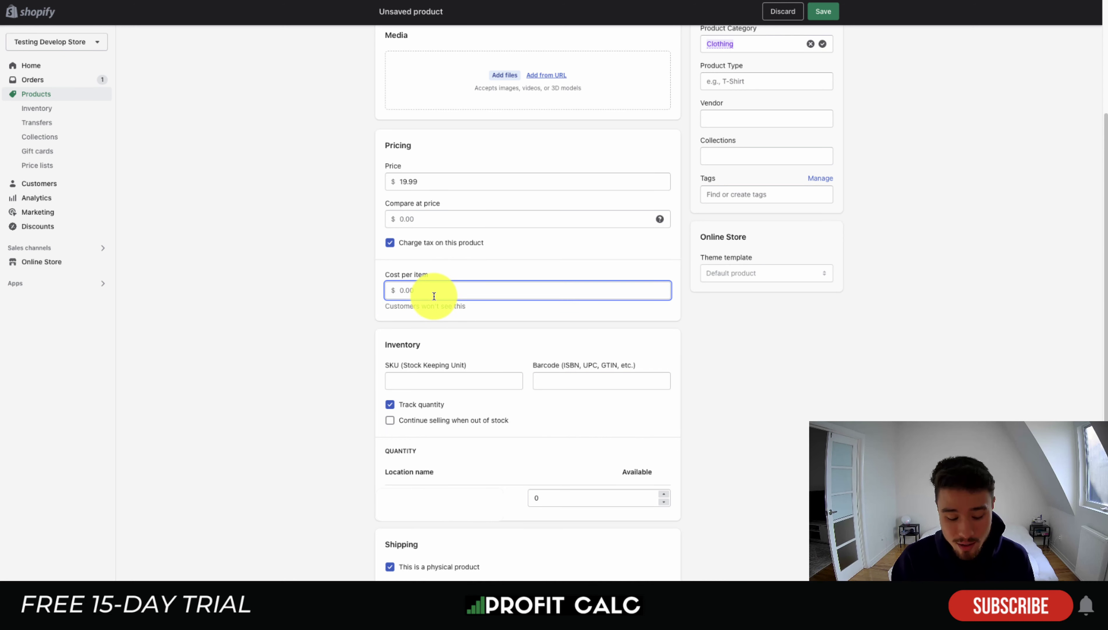
{"action": "type", "text": "5"}
Step: Examine the margin and profit calculated from the product's price and cost per item
{"action": "left_click", "coordinate": [398, 180]}
{"action": "left_click", "coordinate": [537, 281]}
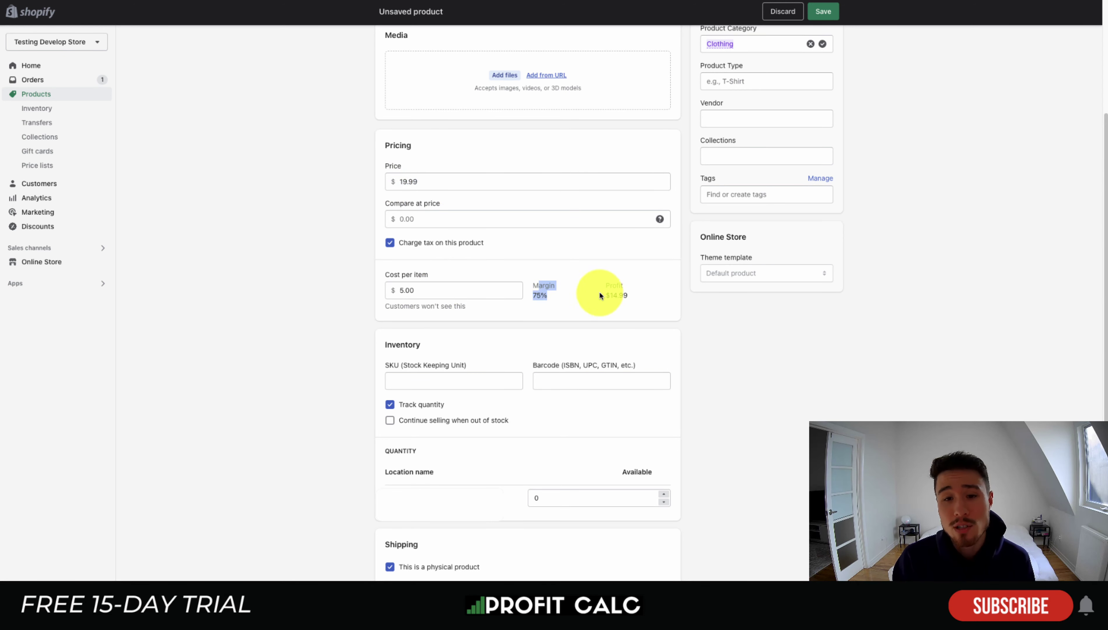
{"action": "left_click_drag", "start_coordinate": [605, 285], "coordinate": [628, 299]}
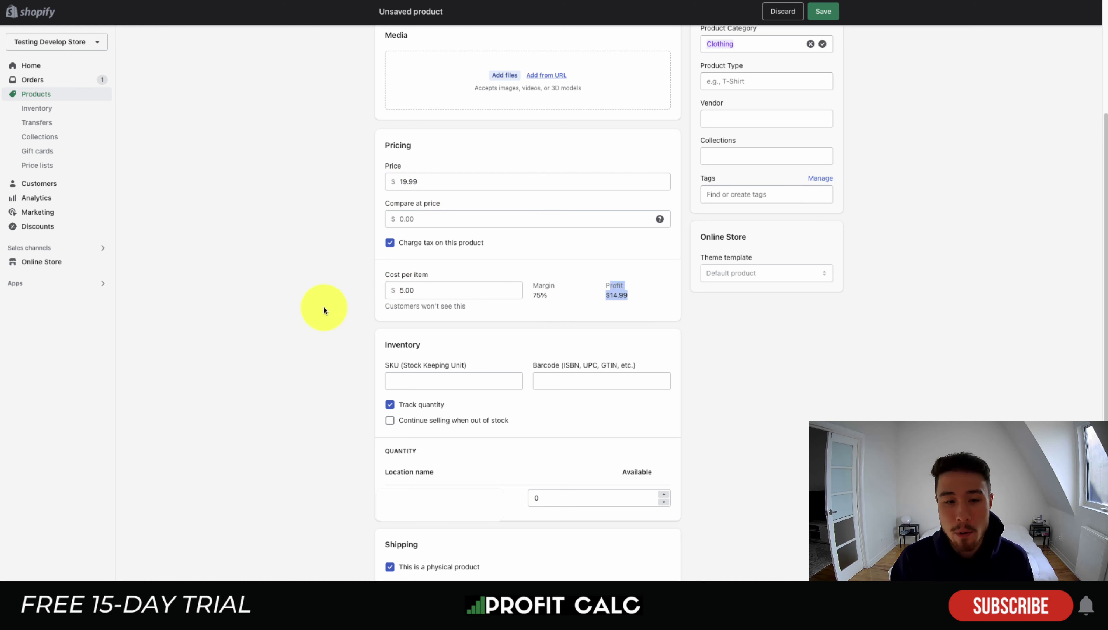
{"action": "left_click", "coordinate": [488, 283]}
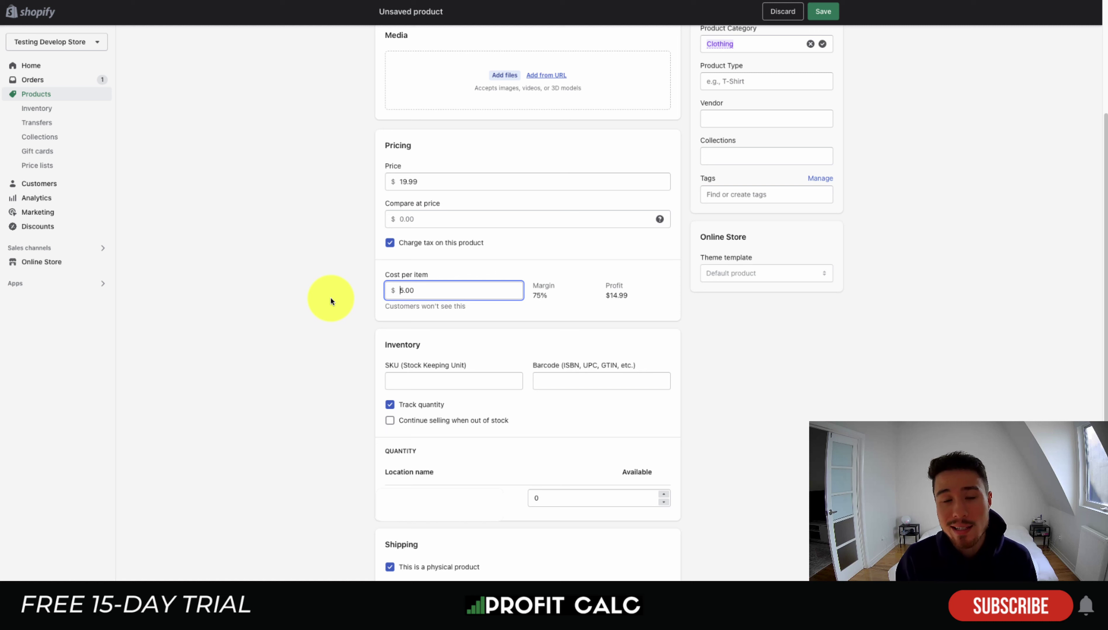
{"action": "left_click_drag", "start_coordinate": [444, 276], "coordinate": [373, 277]}
{"action": "left_click", "coordinate": [398, 316]}
{"action": "scroll", "coordinate": [406, 329], "scroll_direction": "up", "scroll_amount": 1}
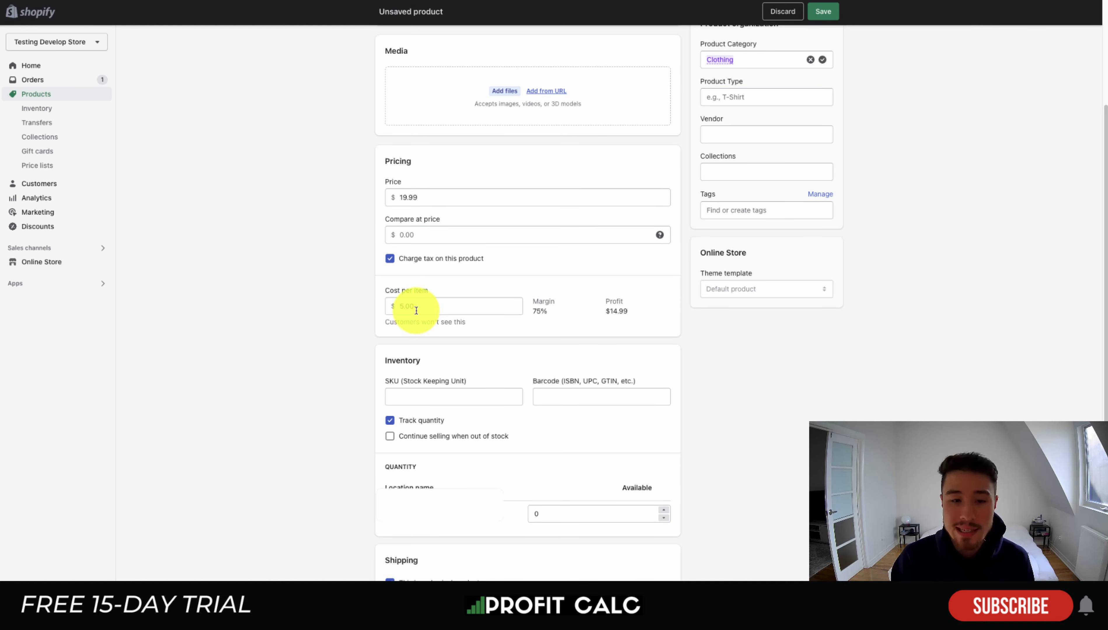
{"action": "left_click", "coordinate": [394, 305]}
{"action": "left_click", "coordinate": [325, 346]}
Step: Look at the SKU and barcode fields in the product's inventory section
{"action": "scroll", "coordinate": [326, 346], "scroll_direction": "down", "scroll_amount": 3}
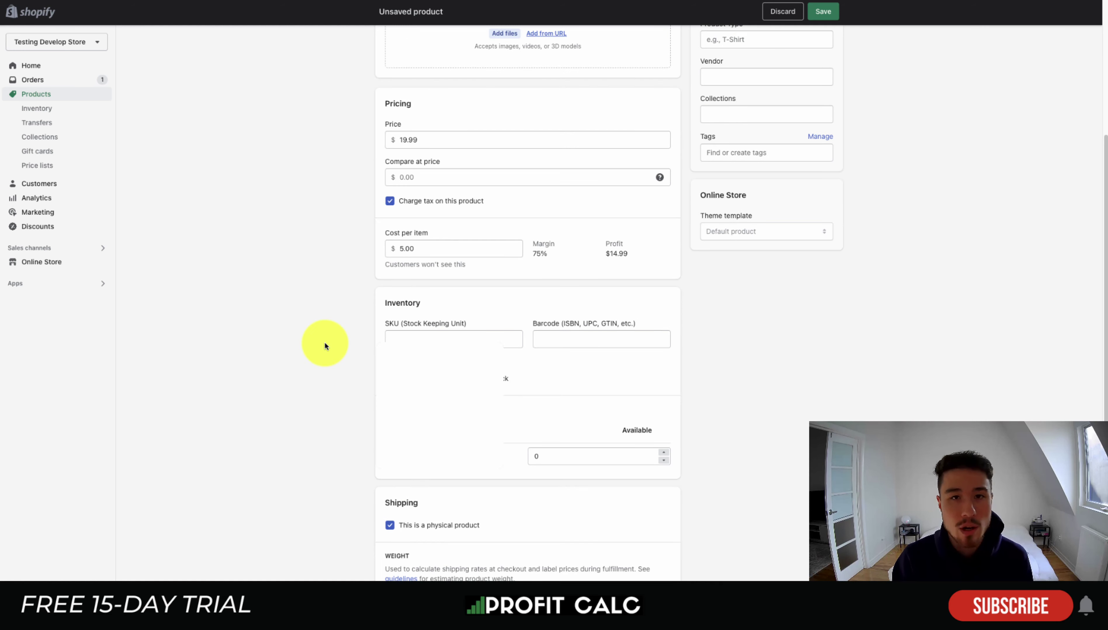
{"action": "scroll", "coordinate": [325, 342], "scroll_direction": "down", "scroll_amount": 4}
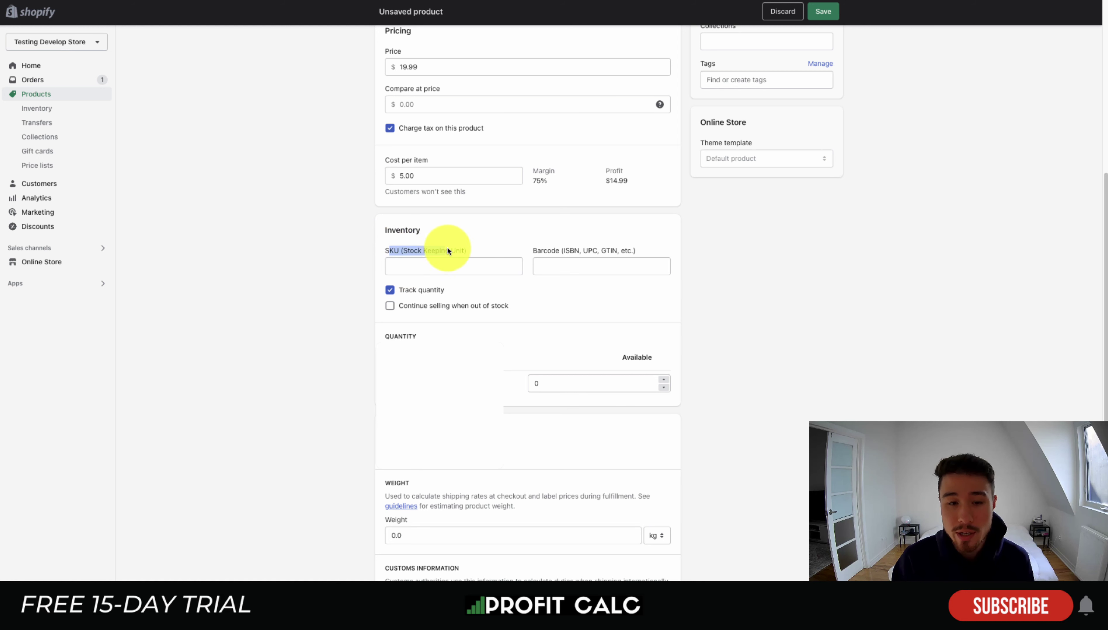
{"action": "left_click", "coordinate": [539, 249]}
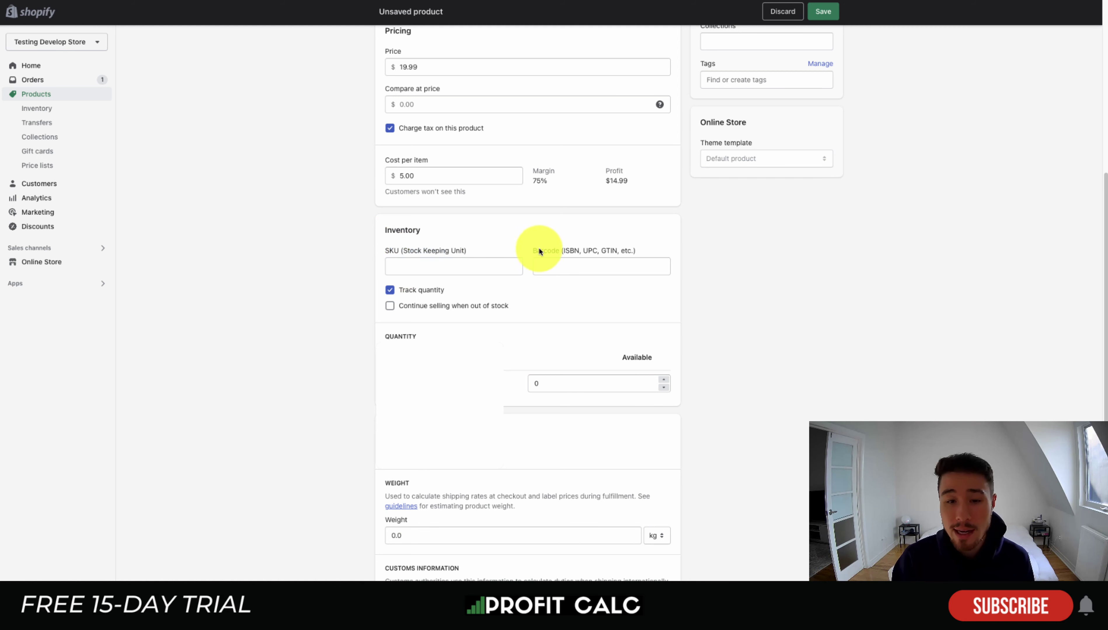
Step: Switch the option to continue selling when out of stock on and back off
{"action": "left_click", "coordinate": [435, 292]}
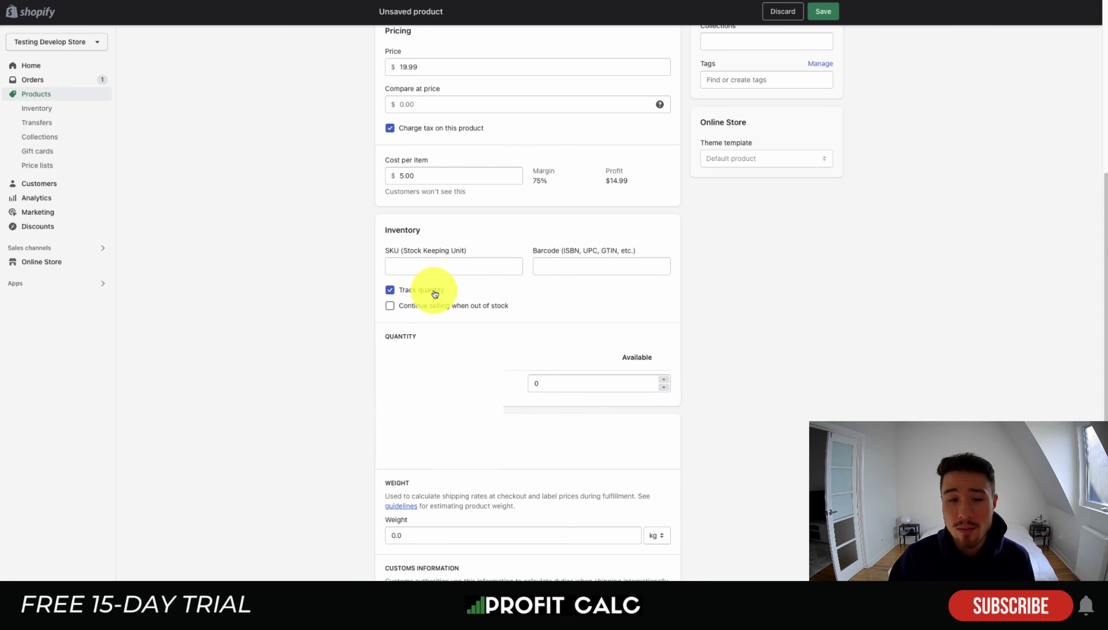
{"action": "left_click", "coordinate": [409, 306]}
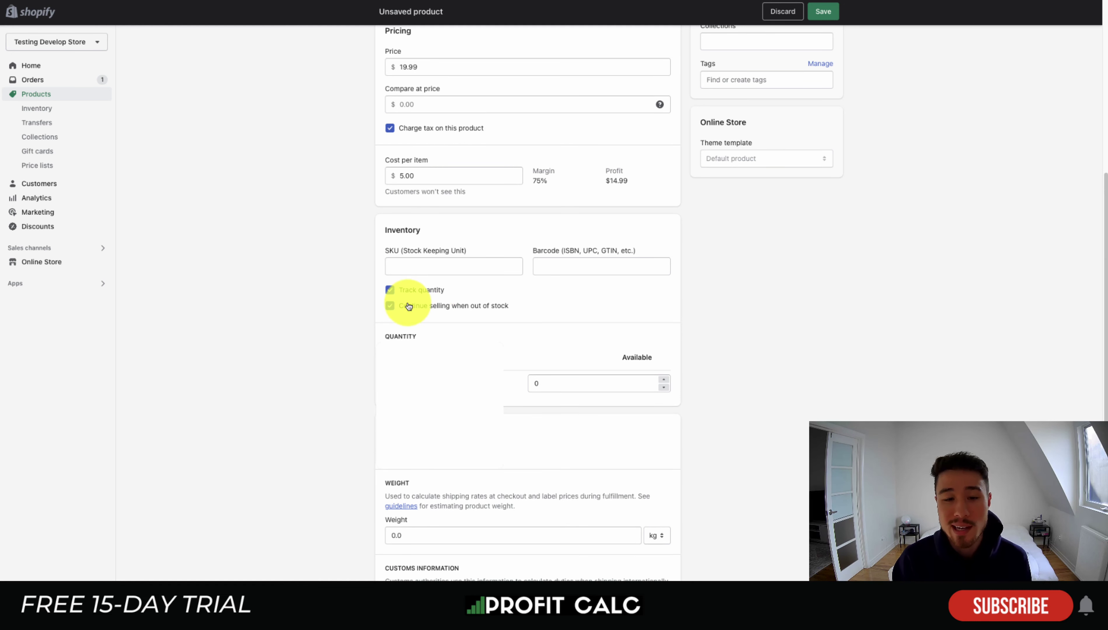
{"action": "left_click", "coordinate": [408, 306]}
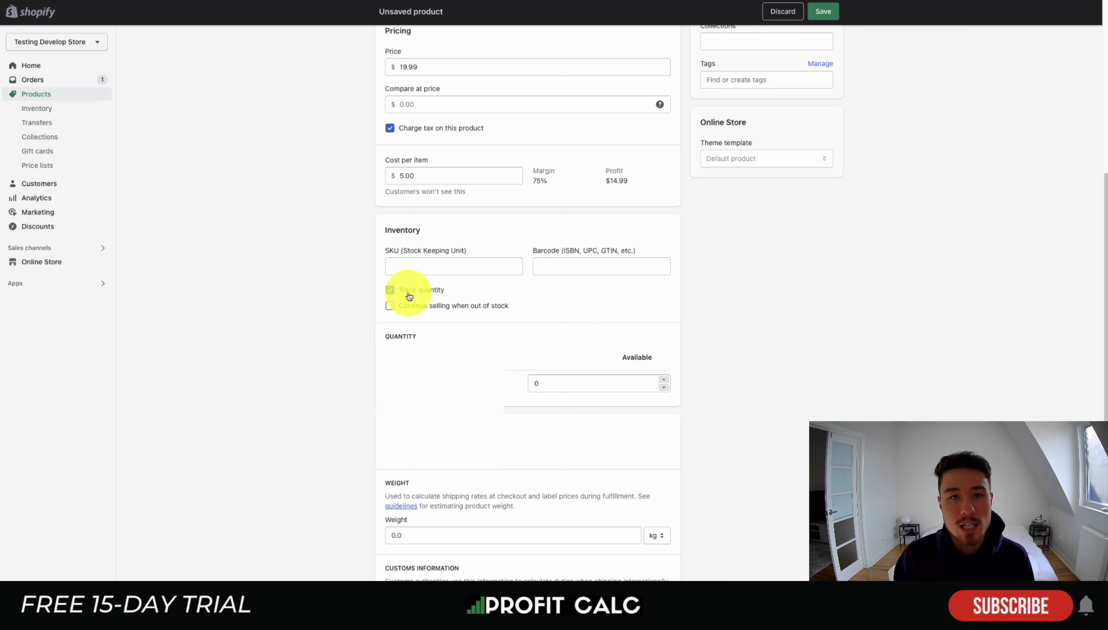
Step: Look at the available quantity field for the store location in the product's inventory section
{"action": "scroll", "coordinate": [339, 353], "scroll_direction": "down", "scroll_amount": 1}
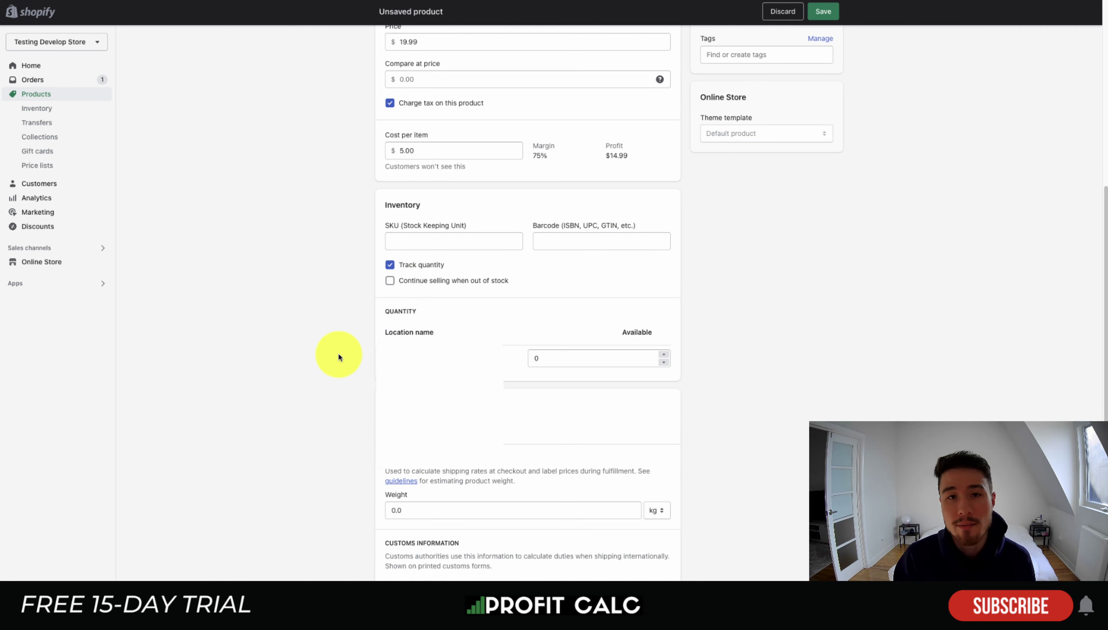
{"action": "left_click_drag", "start_coordinate": [338, 354], "coordinate": [444, 363]}
{"action": "left_click", "coordinate": [502, 365]}
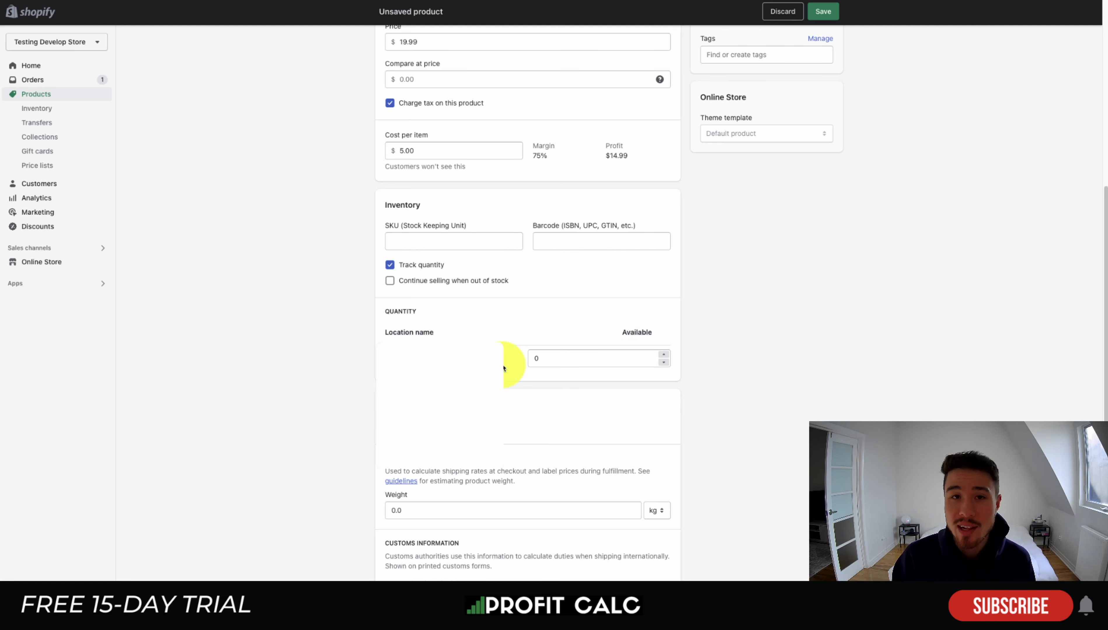
{"action": "left_click", "coordinate": [569, 359]}
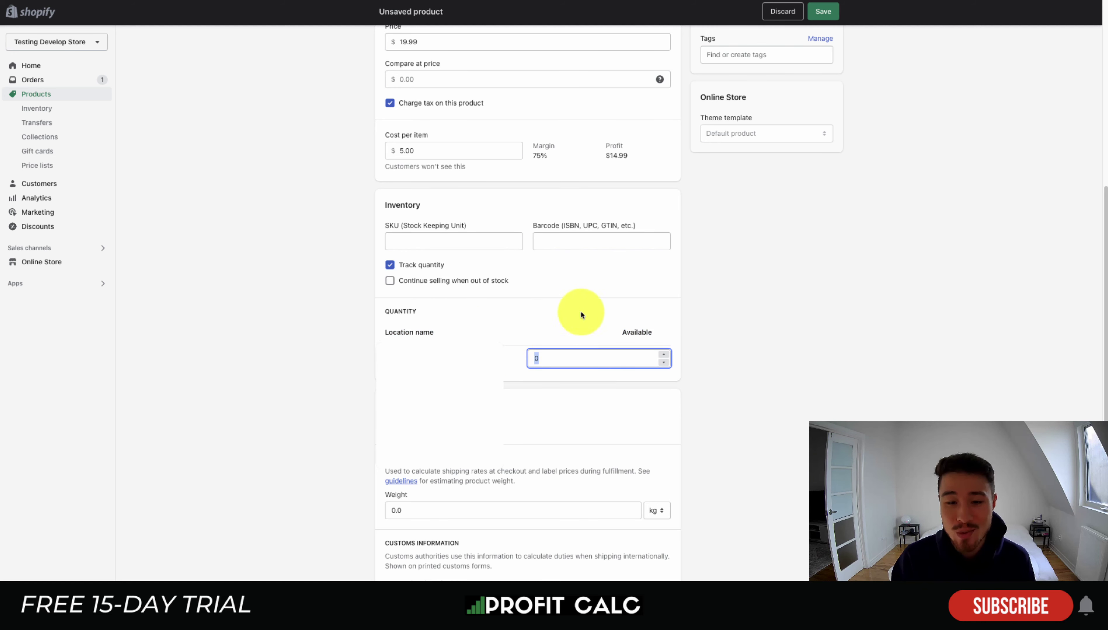
Step: Examine the product's shipping and customs fields, including the country of origin and the HS code
{"action": "scroll", "coordinate": [372, 401], "scroll_direction": "down", "scroll_amount": 3}
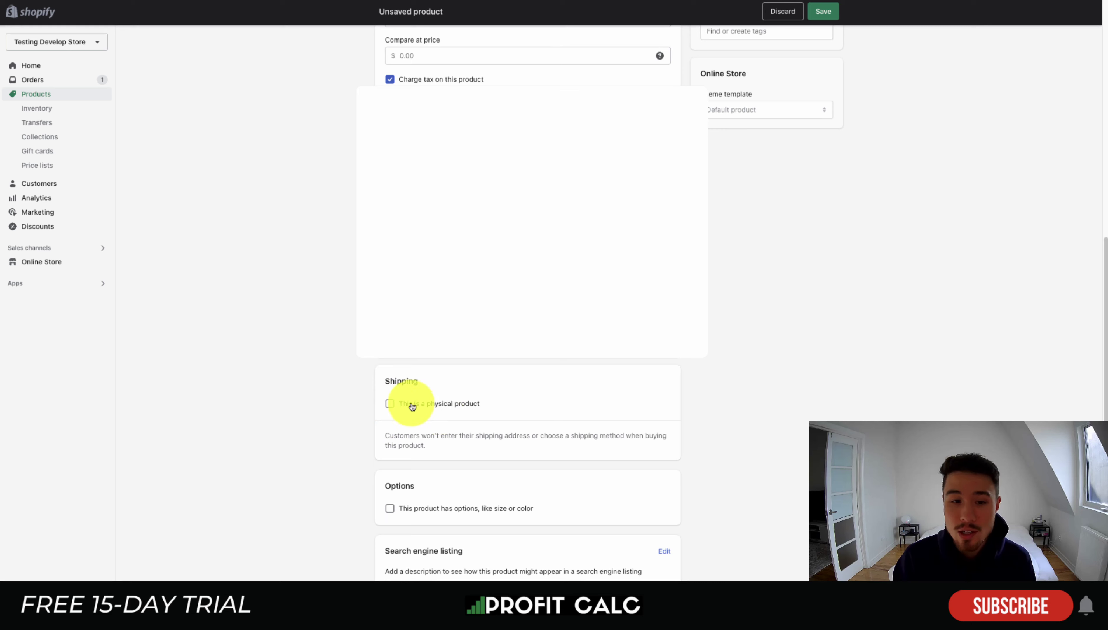
{"action": "left_click", "coordinate": [412, 405]}
{"action": "scroll", "coordinate": [308, 398], "scroll_direction": "down", "scroll_amount": 4}
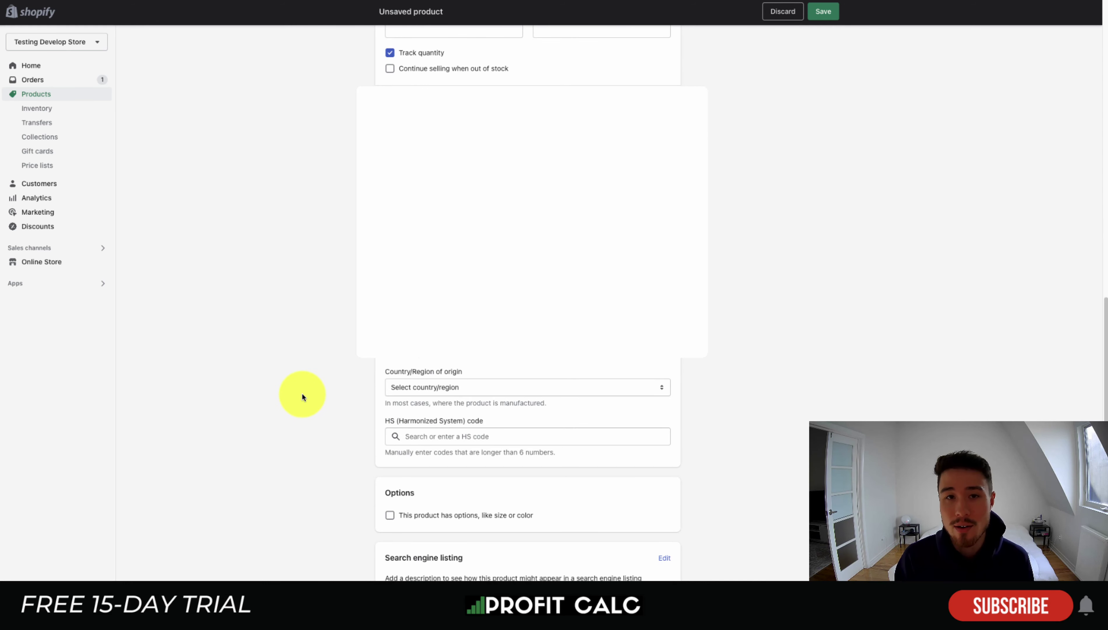
{"action": "scroll", "coordinate": [335, 307], "scroll_direction": "down", "scroll_amount": 1}
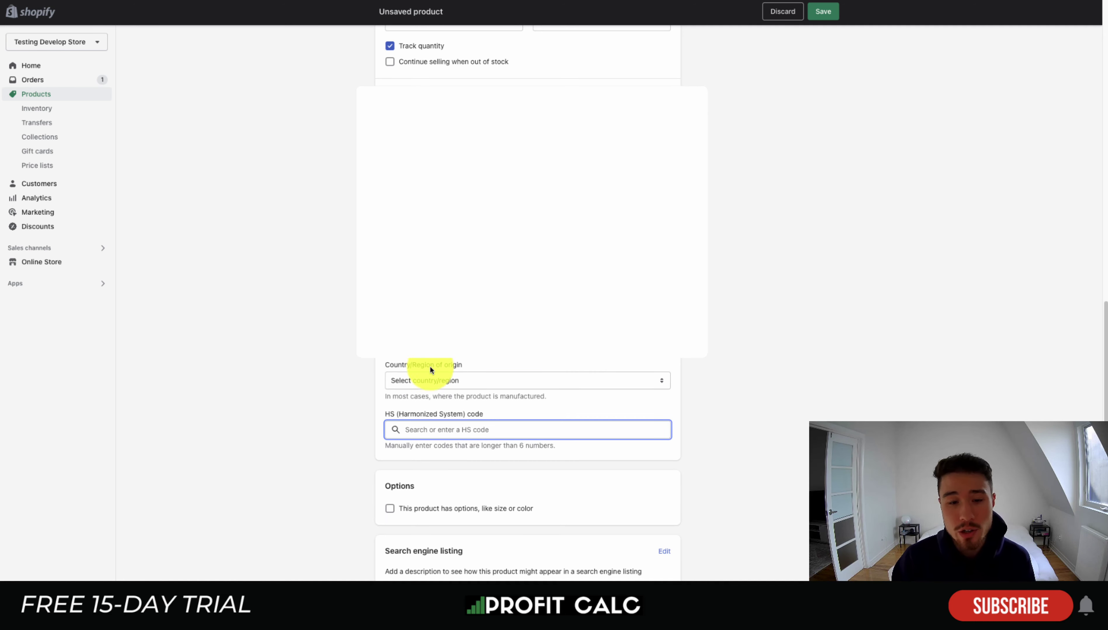
{"action": "left_click", "coordinate": [331, 423]}
{"action": "left_click", "coordinate": [411, 427]}
{"action": "left_click_drag", "start_coordinate": [386, 415], "coordinate": [424, 414]}
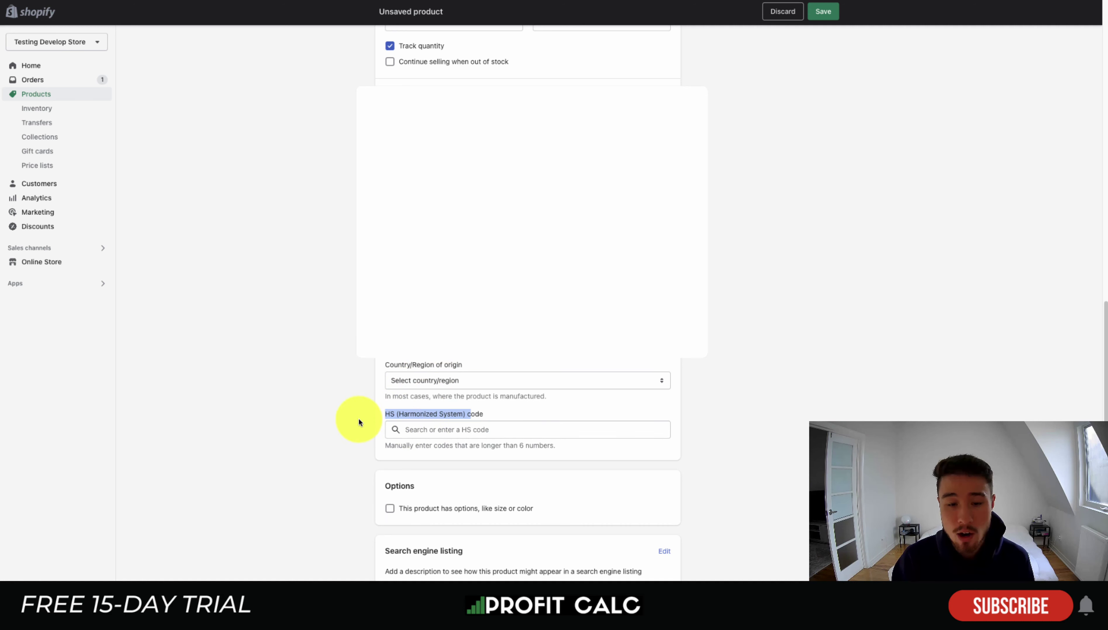
{"action": "left_click", "coordinate": [476, 336]}
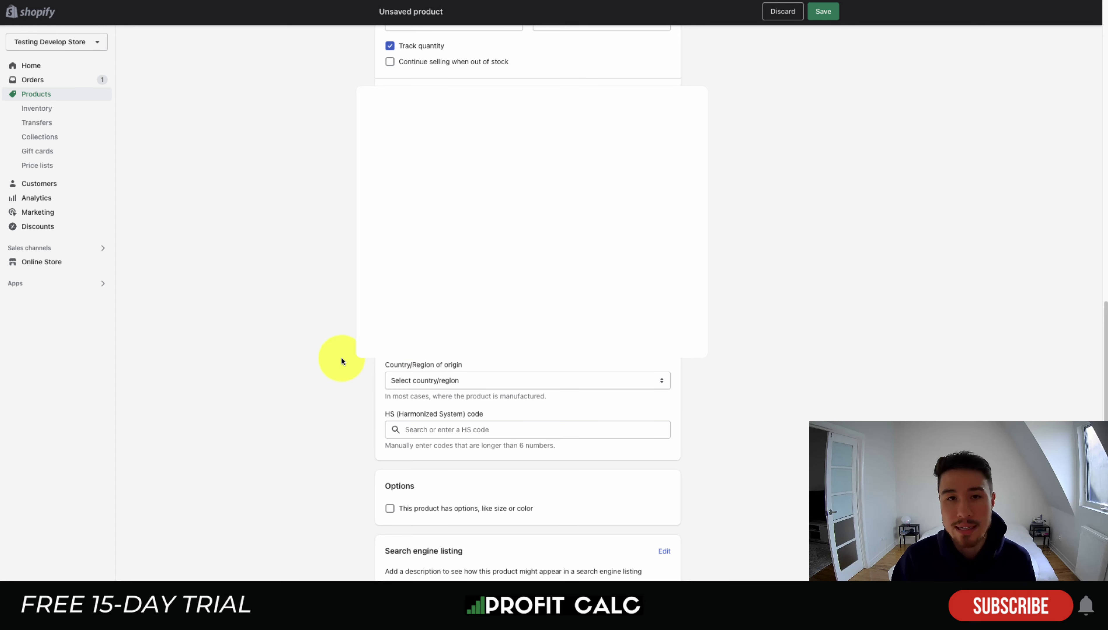
Step: Turn on options for the product and add a second option entry below the first
{"action": "left_click", "coordinate": [390, 509]}
{"action": "scroll", "coordinate": [333, 484], "scroll_direction": "down", "scroll_amount": 3}
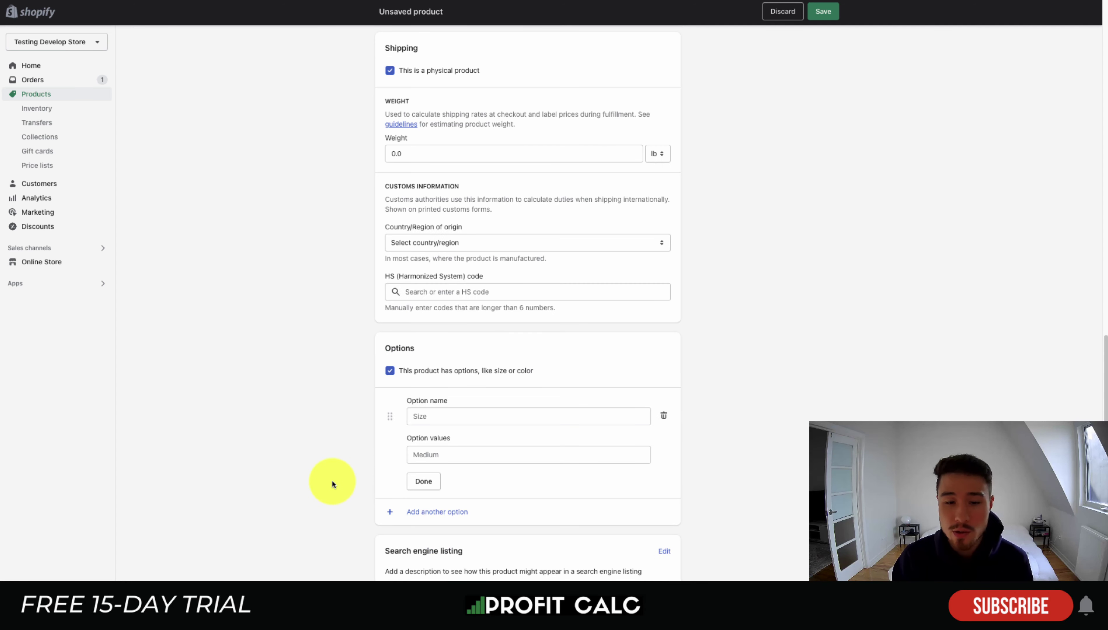
{"action": "left_click", "coordinate": [422, 512]}
{"action": "scroll", "coordinate": [382, 460], "scroll_direction": "down", "scroll_amount": 1}
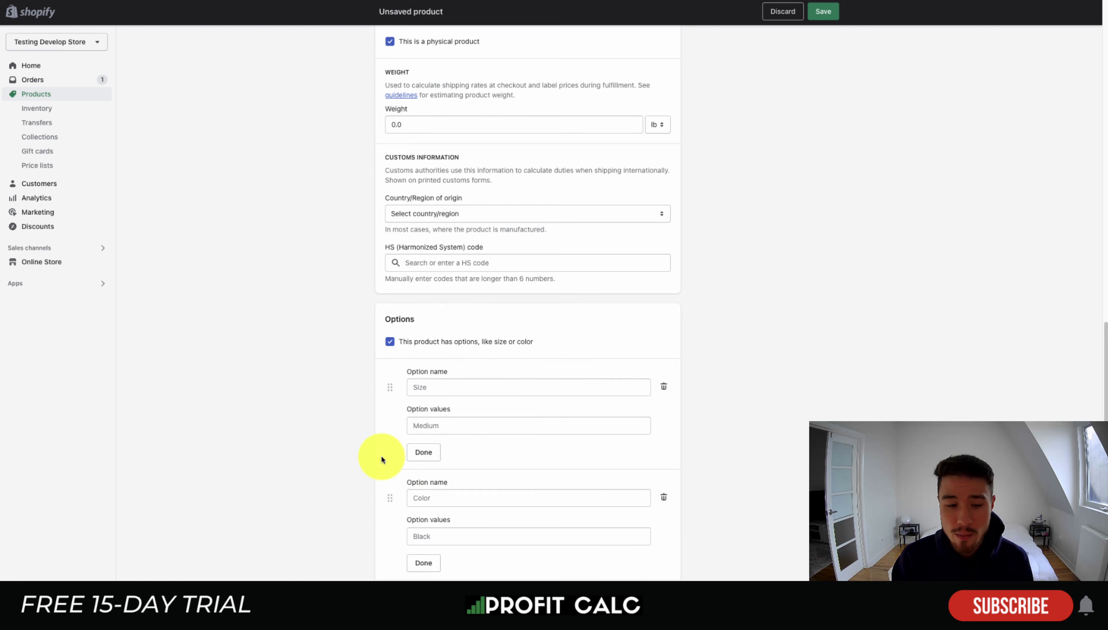
Step: Name the first product option Color and give it the values Black, Yellow and White
{"action": "left_click", "coordinate": [511, 384]}
{"action": "left_click", "coordinate": [455, 435]}
{"action": "left_click", "coordinate": [449, 429]}
{"action": "type", "text": "Black"}
{"action": "left_click", "coordinate": [445, 446]}
{"action": "type", "text": "Yellow"}
{"action": "left_click", "coordinate": [445, 468]}
{"action": "type", "text": "White"}
Step: Open the Black variant's details and look at its SKU and barcode fields
{"action": "scroll", "coordinate": [341, 218], "scroll_direction": "down", "scroll_amount": 7}
{"action": "scroll", "coordinate": [406, 231], "scroll_direction": "up", "scroll_amount": 2}
{"action": "scroll", "coordinate": [408, 322], "scroll_direction": "down", "scroll_amount": 2}
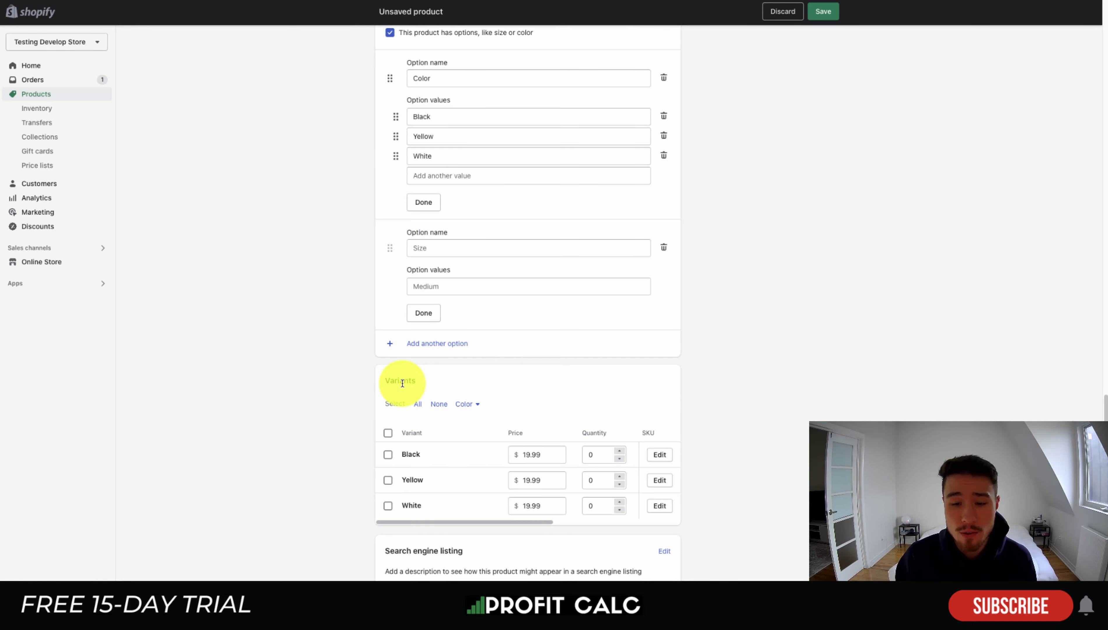
{"action": "left_click", "coordinate": [659, 454]}
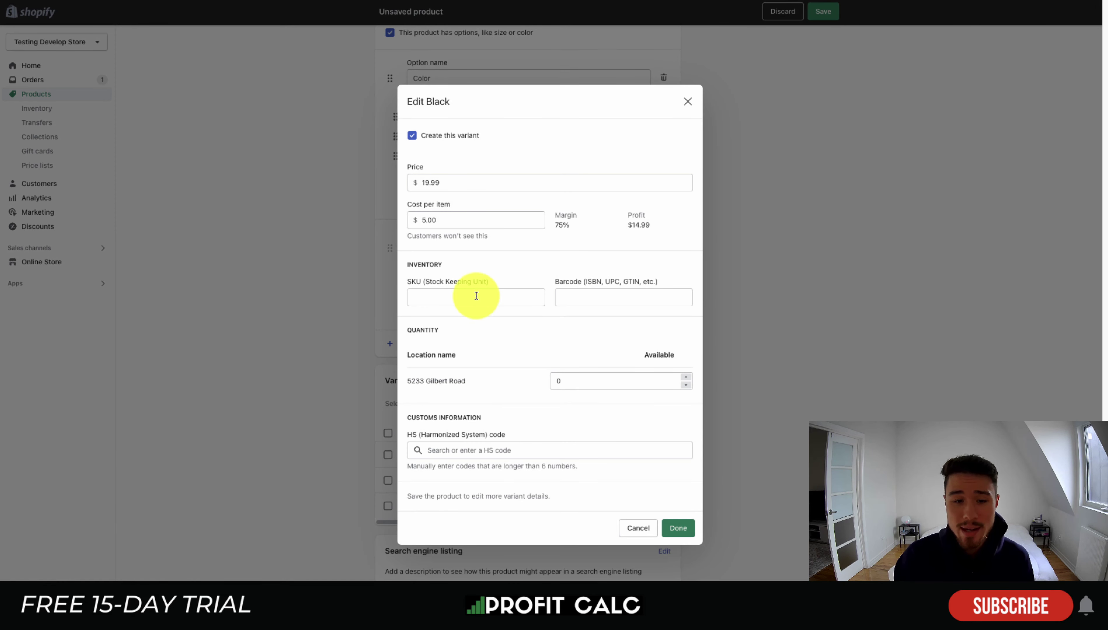
{"action": "left_click", "coordinate": [517, 296]}
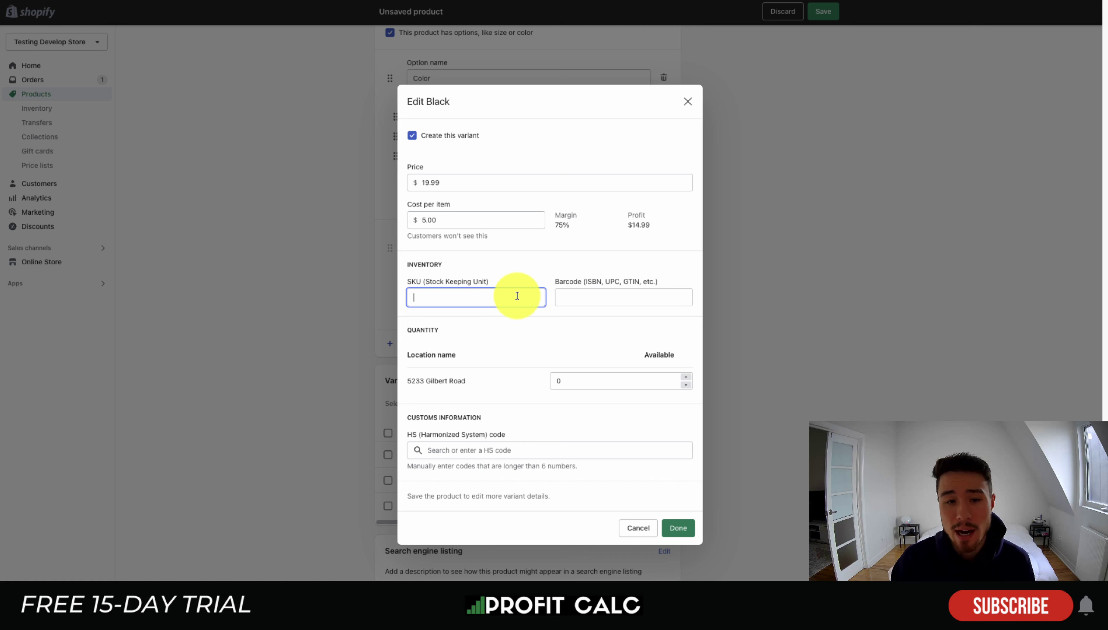
{"action": "left_click_drag", "start_coordinate": [448, 280], "coordinate": [558, 281]}
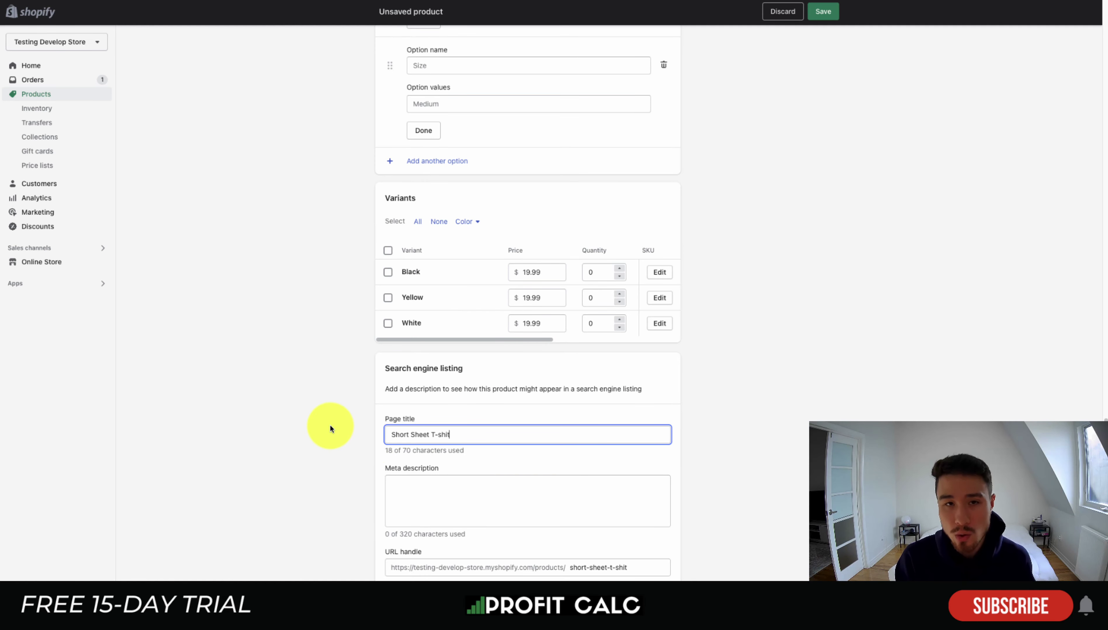
Step: Look at the page title and meta description fields of the product's search engine listing
{"action": "left_click_drag", "start_coordinate": [497, 434], "coordinate": [391, 434]}
{"action": "left_click", "coordinate": [473, 504]}
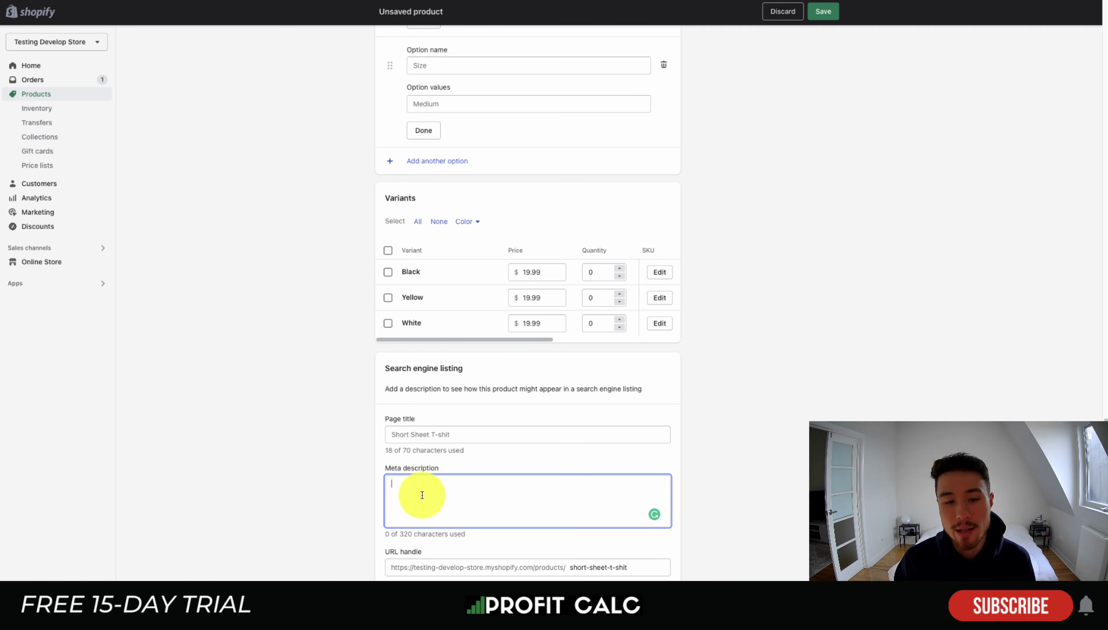
{"action": "left_click", "coordinate": [778, 258]}
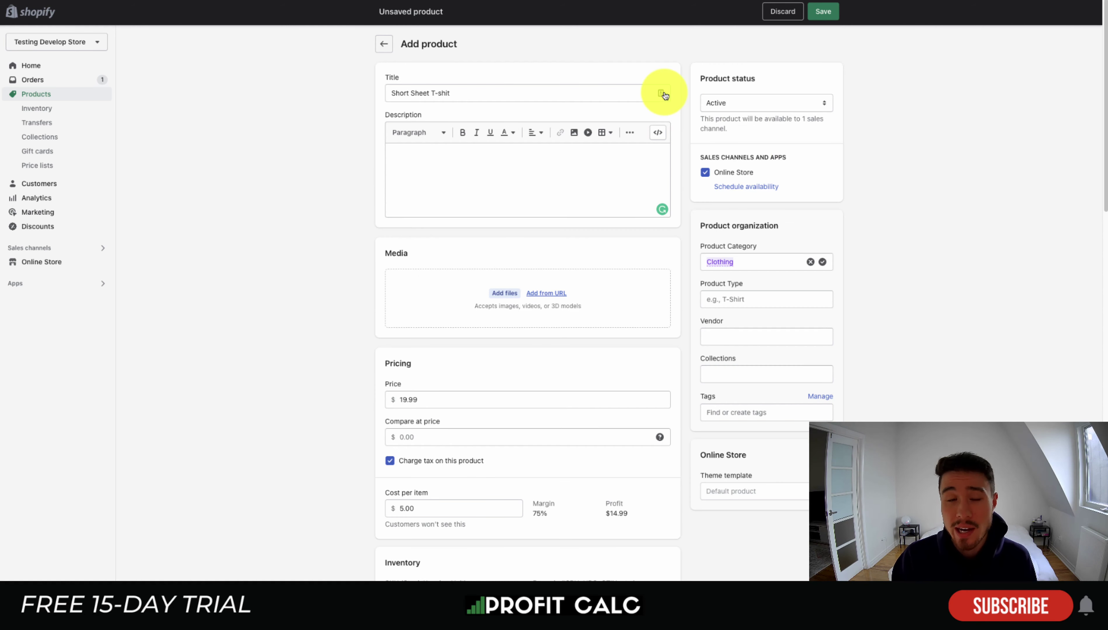
Step: Review the Active and Draft choices for the product status and the Online Store sales channel
{"action": "left_click", "coordinate": [770, 103]}
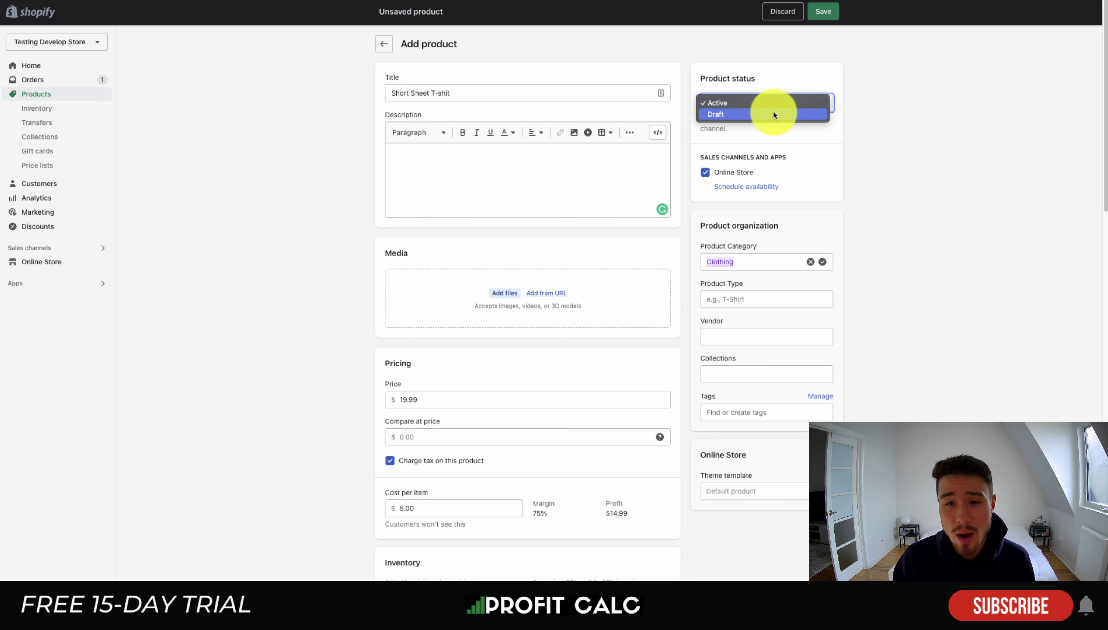
{"action": "left_click", "coordinate": [933, 166]}
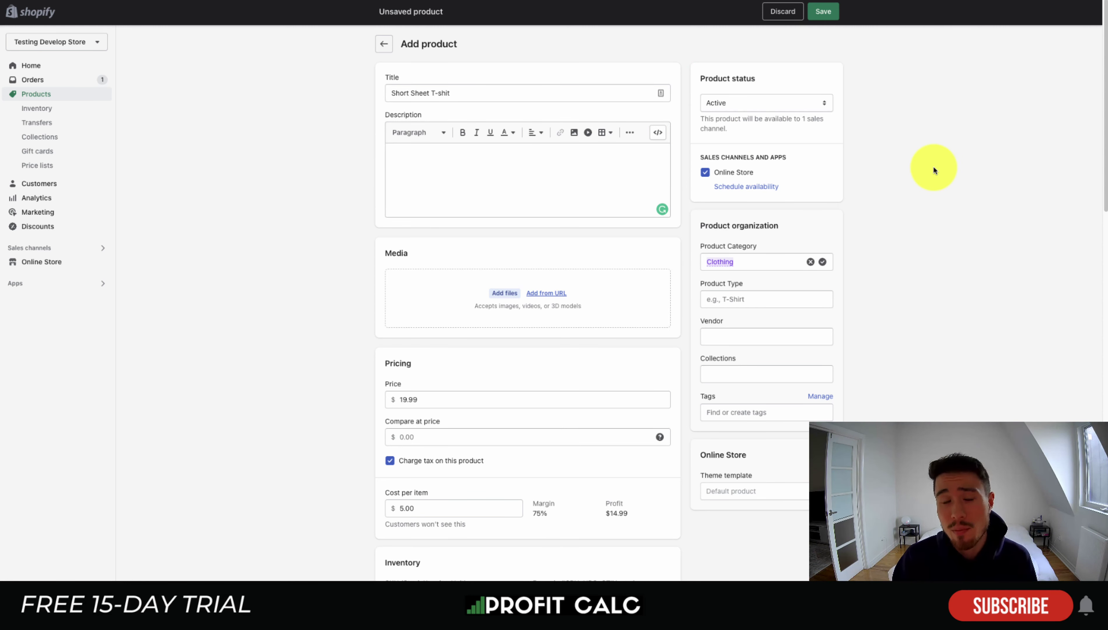
{"action": "left_click", "coordinate": [727, 104]}
{"action": "left_click", "coordinate": [949, 167]}
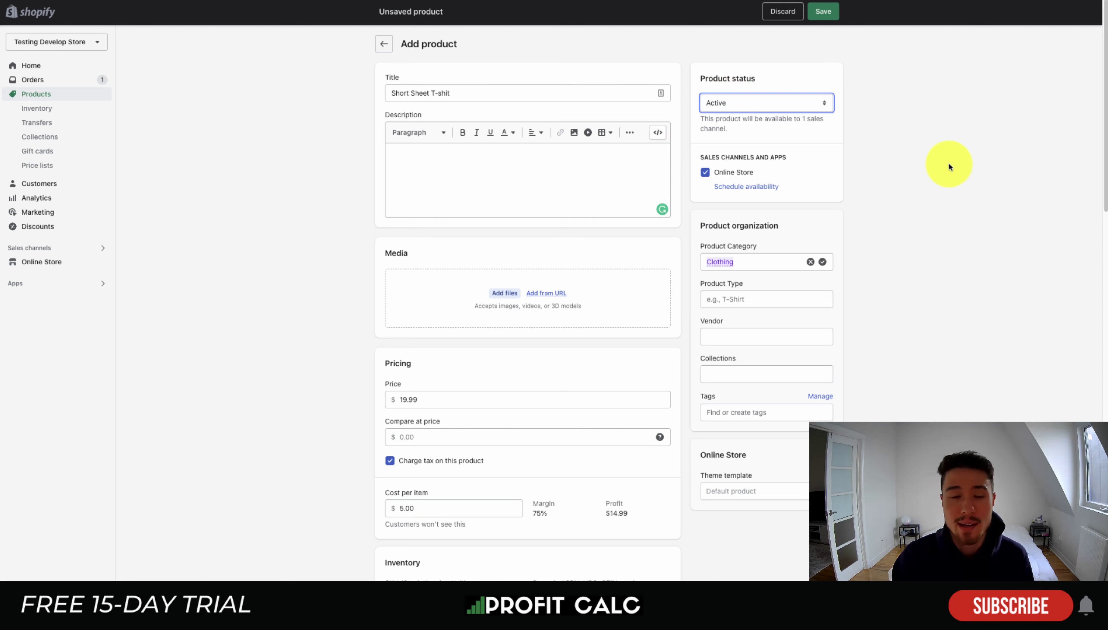
{"action": "left_click", "coordinate": [948, 165]}
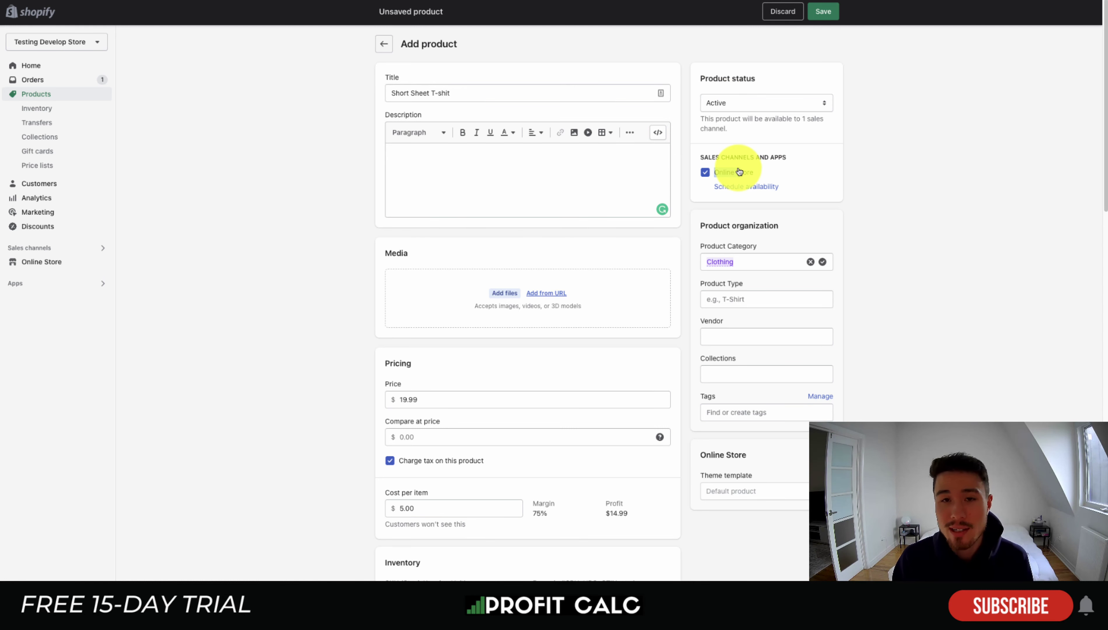
{"action": "left_click", "coordinate": [739, 173]}
{"action": "left_click", "coordinate": [736, 174]}
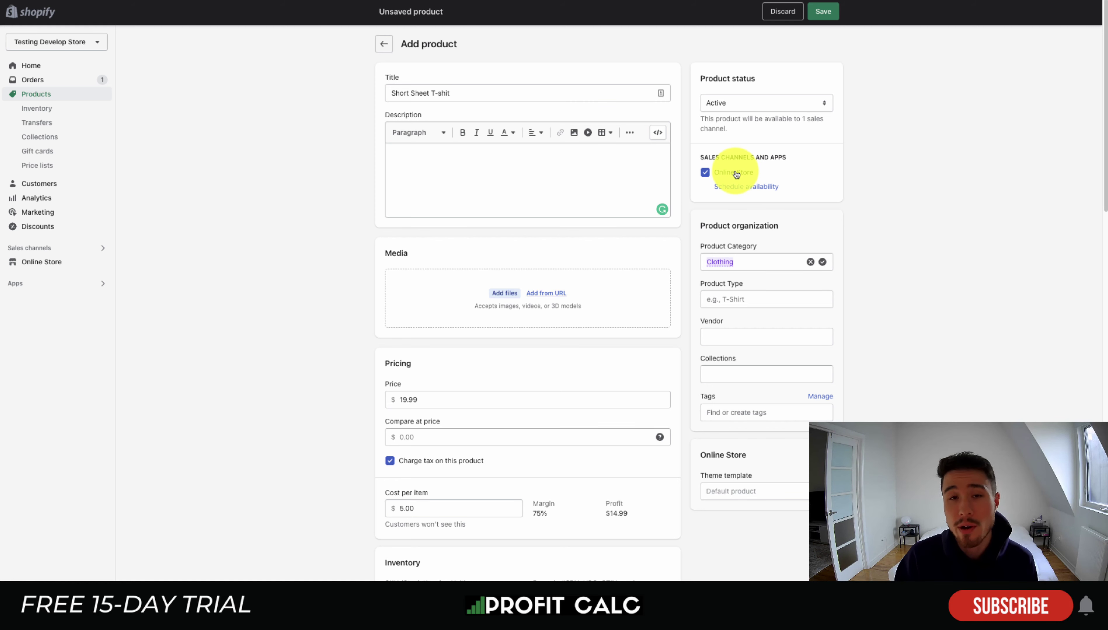
Step: Schedule the product's Online Store availability for October 19, 2022 at 10:00 a.m
{"action": "left_click", "coordinate": [765, 187]}
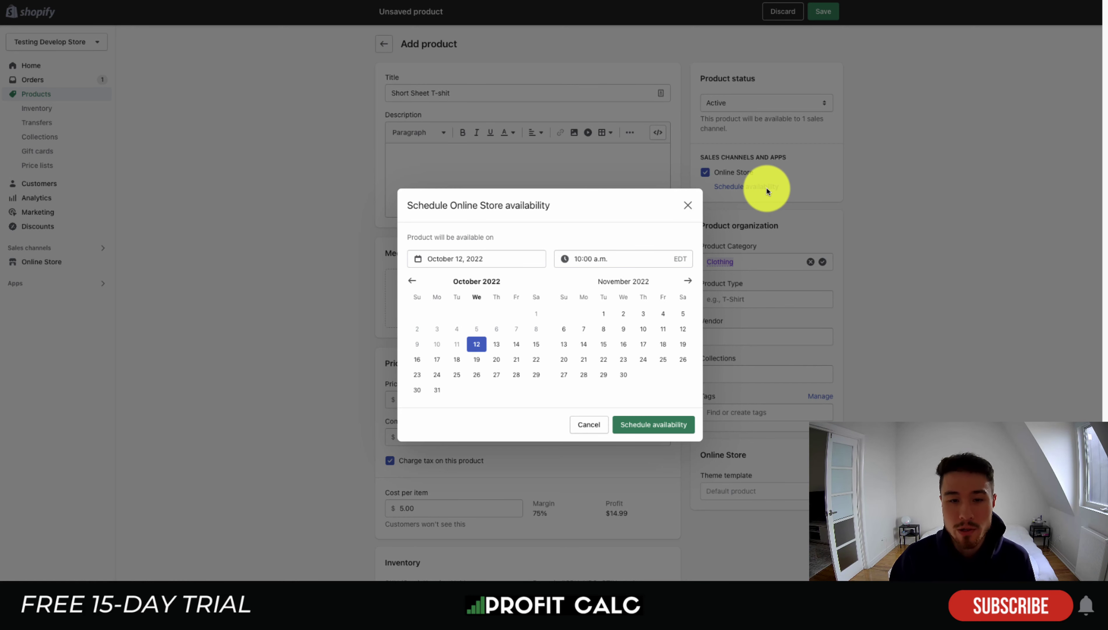
{"action": "left_click", "coordinate": [476, 360]}
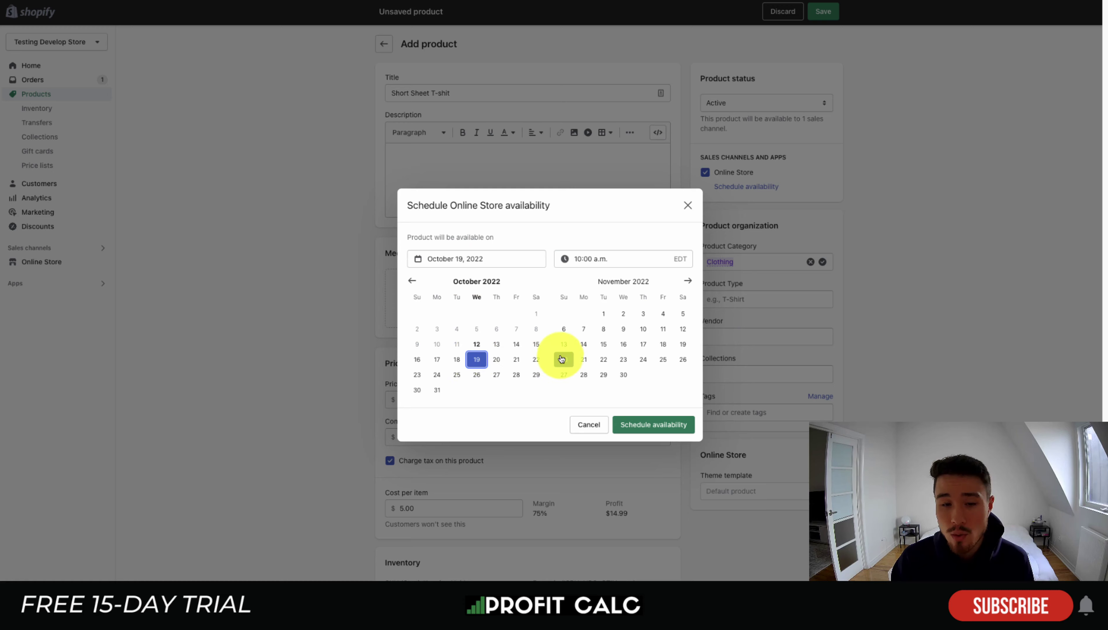
{"action": "left_click", "coordinate": [627, 426]}
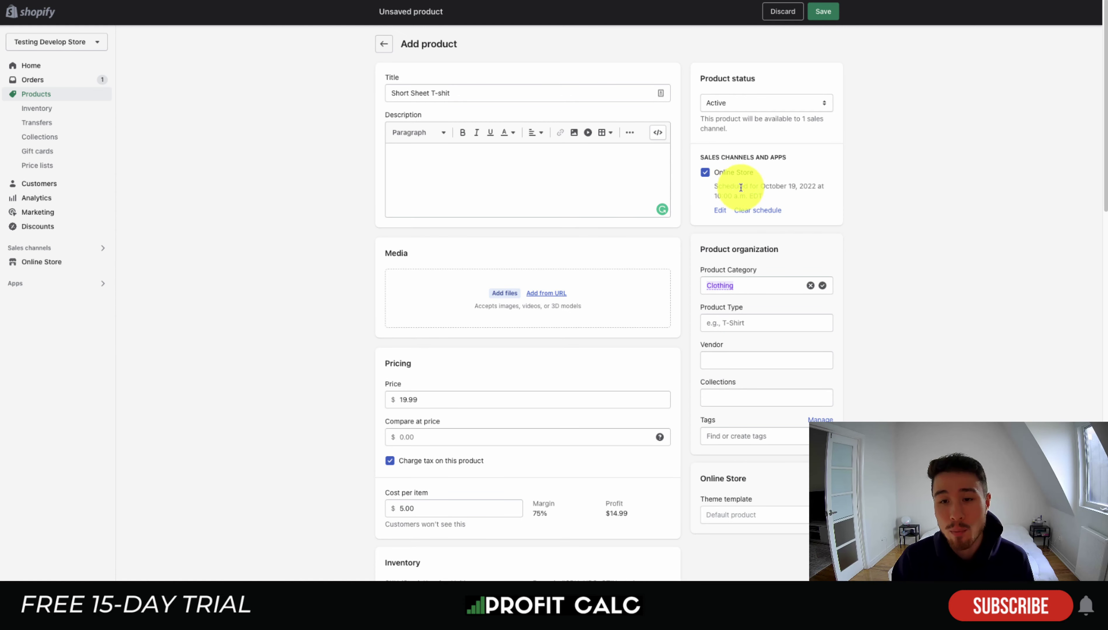
{"action": "left_click_drag", "start_coordinate": [740, 187], "coordinate": [763, 197]}
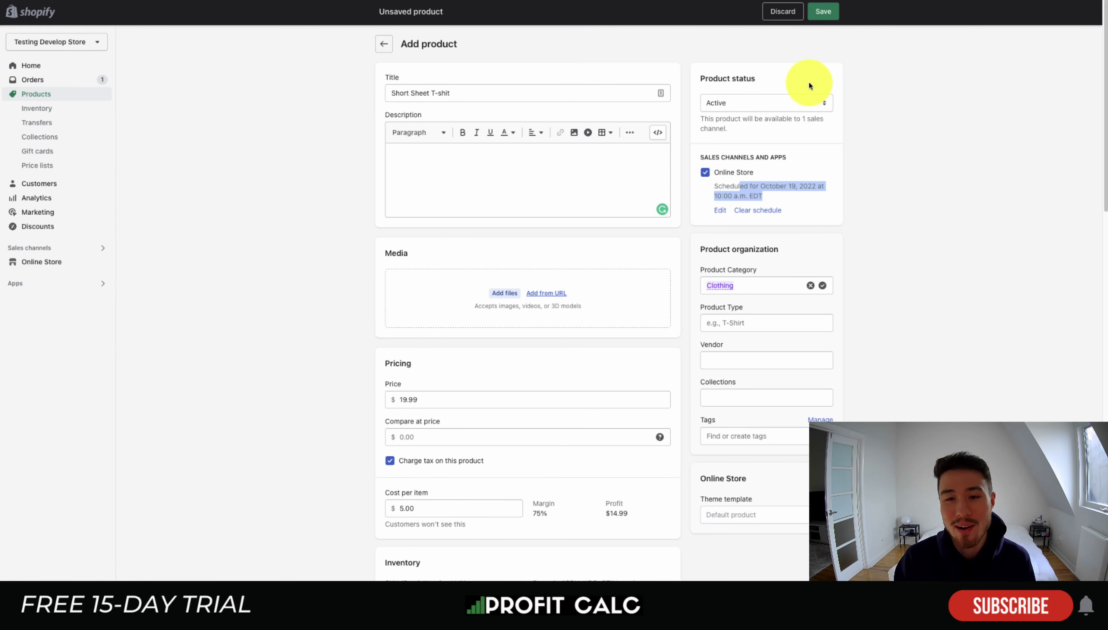
{"action": "left_click", "coordinate": [791, 104]}
{"action": "left_click", "coordinate": [870, 267]}
Step: Set the product category to the suggested Clothing category in the product organization section
{"action": "scroll", "coordinate": [870, 267], "scroll_direction": "down", "scroll_amount": 3}
{"action": "left_click_drag", "start_coordinate": [709, 117], "coordinate": [773, 118]}
{"action": "left_click", "coordinate": [883, 150]}
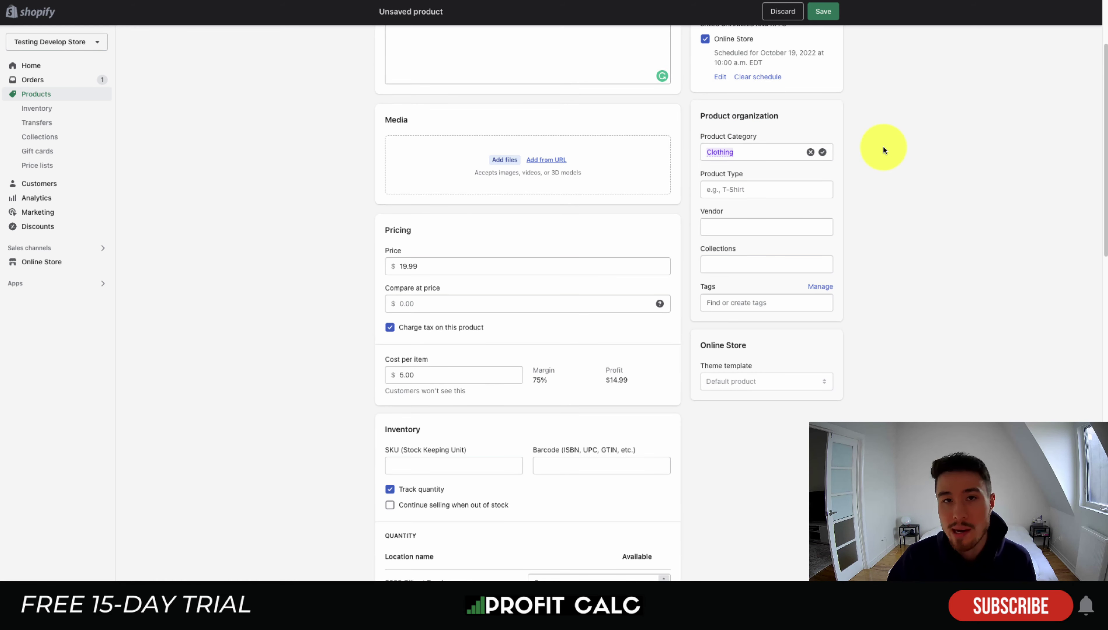
{"action": "left_click", "coordinate": [781, 154]}
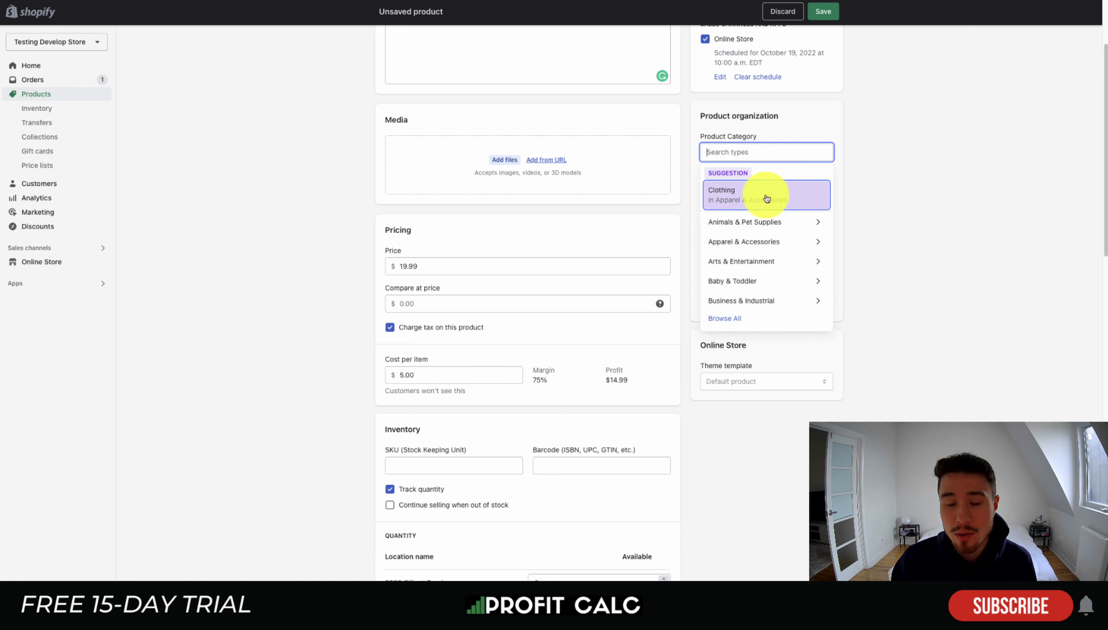
{"action": "left_click", "coordinate": [766, 199]}
Step: Set the product type to T-shirt and the vendor to Testing Develop Store
{"action": "left_click", "coordinate": [765, 194]}
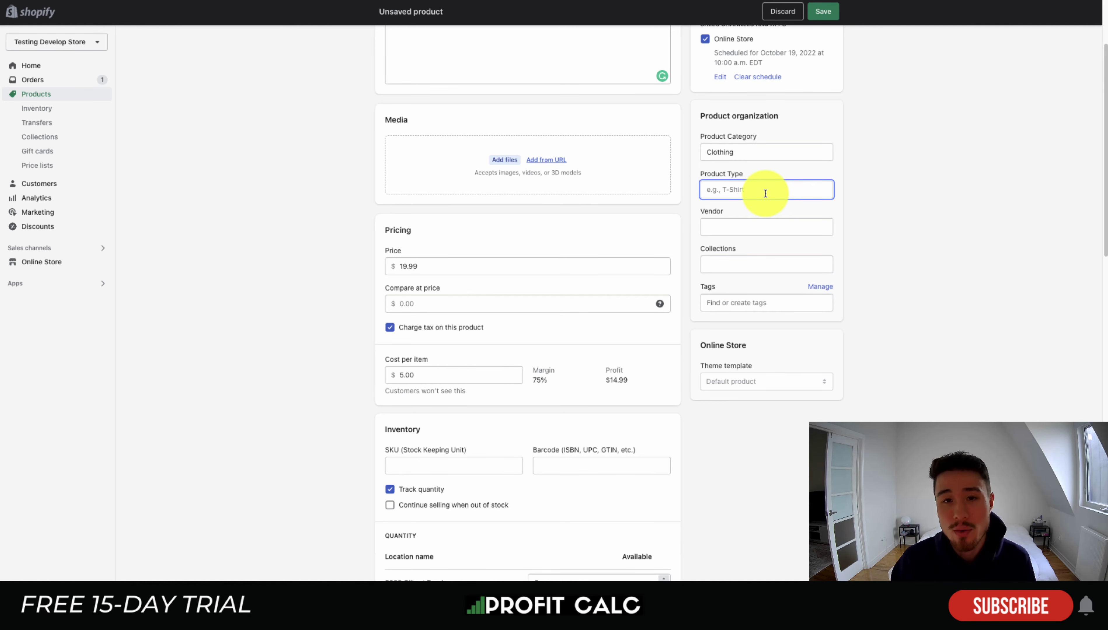
{"action": "type", "text": "T-shirt"}
{"action": "left_click", "coordinate": [819, 238]}
{"action": "left_click", "coordinate": [758, 228]}
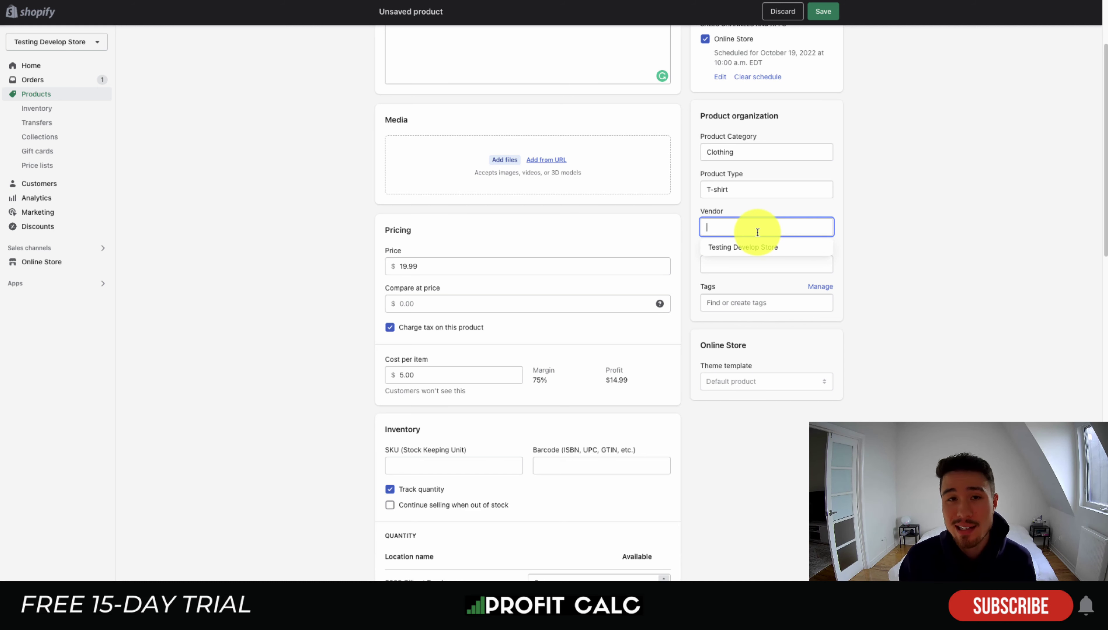
{"action": "left_click", "coordinate": [774, 247]}
Step: Add the product to the Home page collection
{"action": "left_click", "coordinate": [817, 264]}
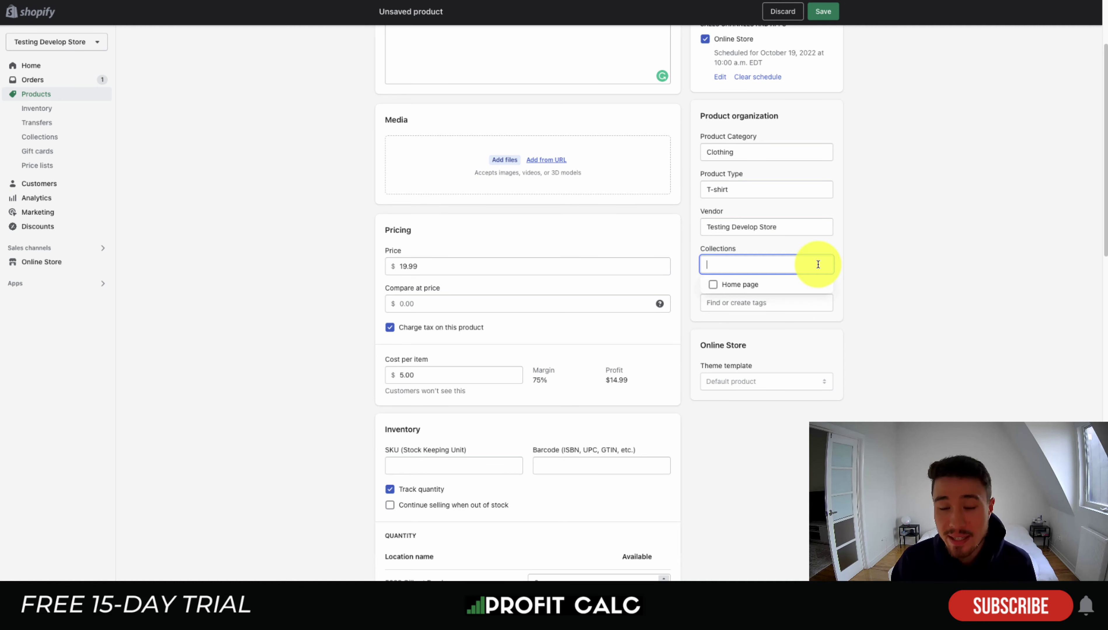
{"action": "left_click", "coordinate": [939, 242]}
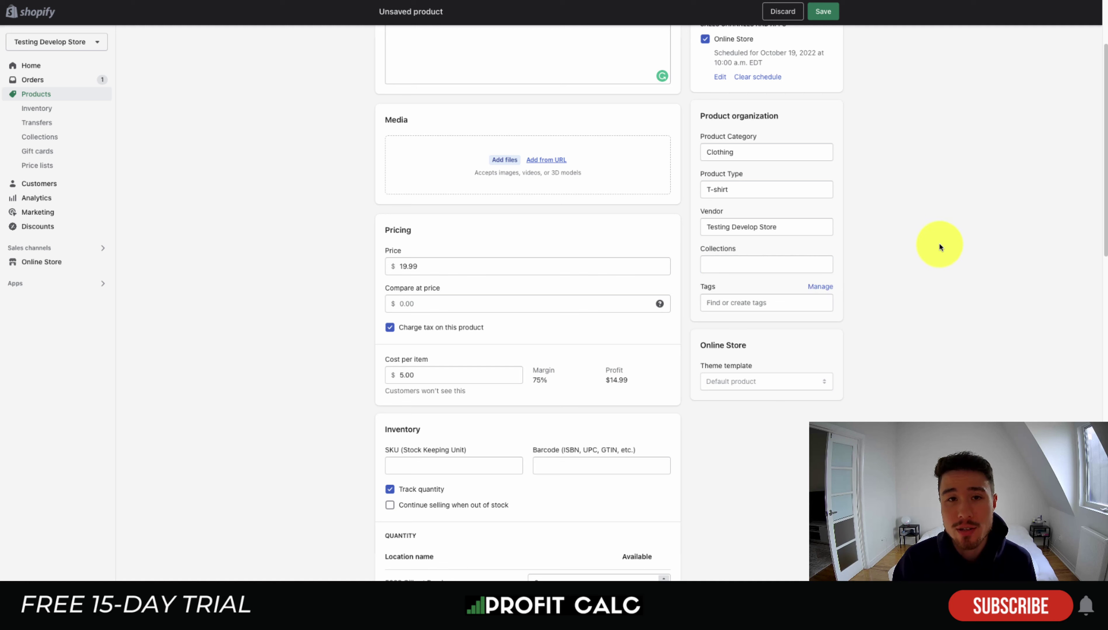
{"action": "scroll", "coordinate": [618, 221], "scroll_direction": "up", "scroll_amount": 3}
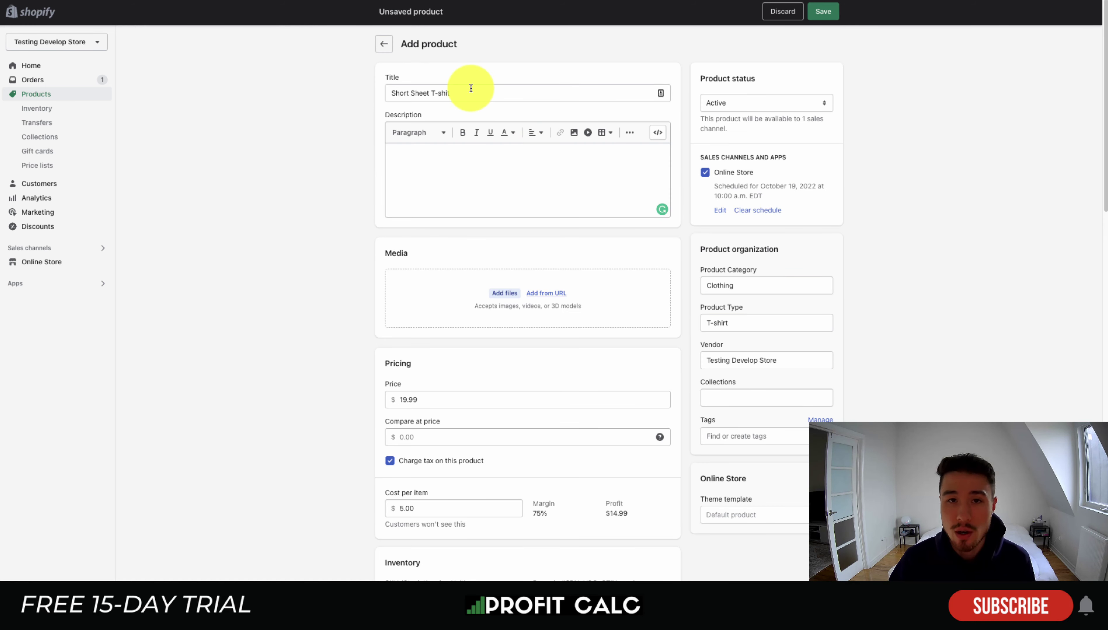
{"action": "left_click", "coordinate": [736, 398]}
{"action": "scroll", "coordinate": [880, 413], "scroll_direction": "down", "scroll_amount": 3}
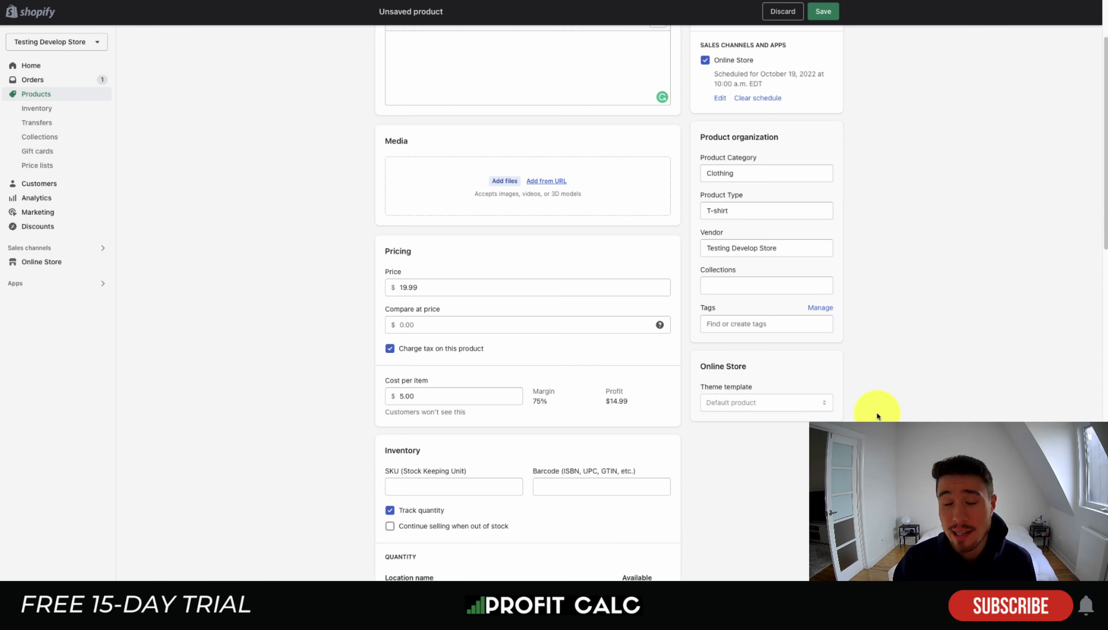
{"action": "left_click", "coordinate": [749, 284]}
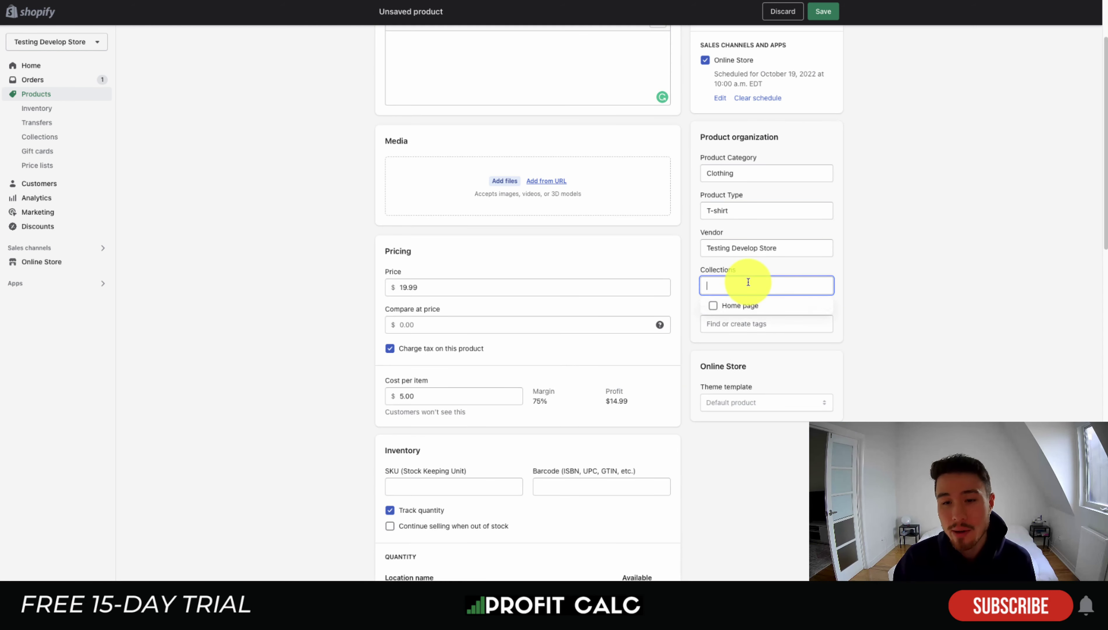
{"action": "left_click", "coordinate": [743, 306]}
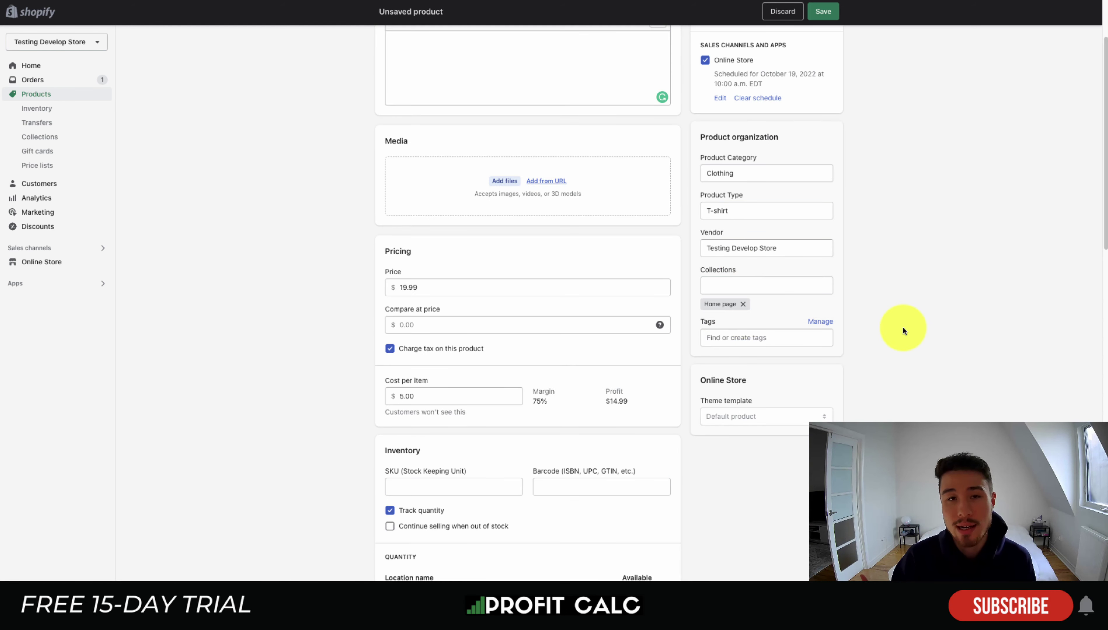
{"action": "left_click", "coordinate": [783, 337]}
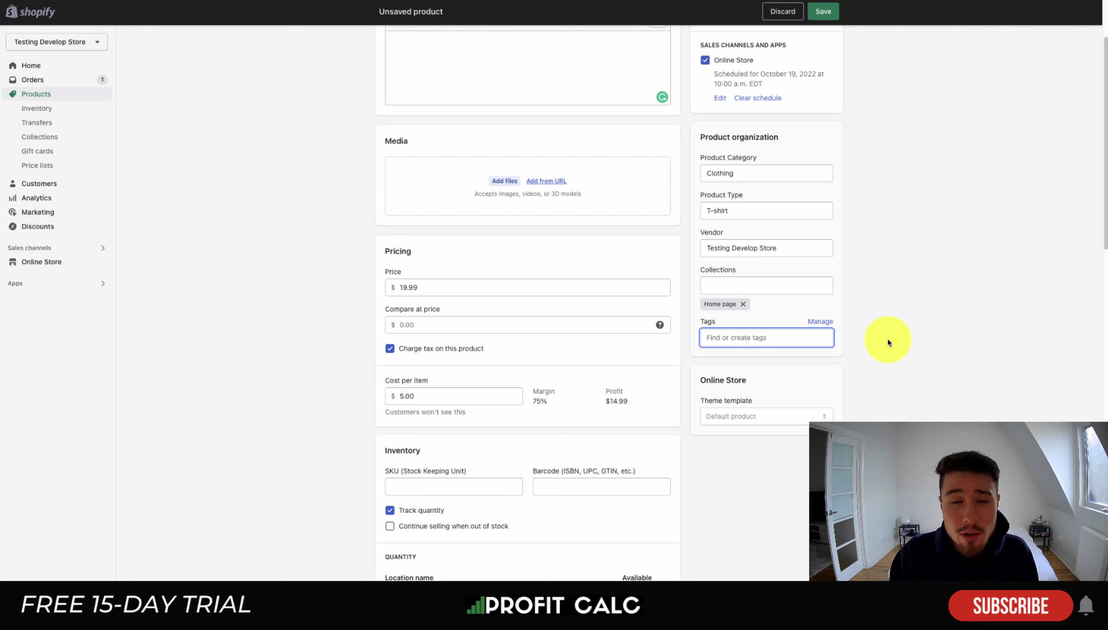
{"action": "left_click", "coordinate": [740, 348]}
{"action": "left_click", "coordinate": [740, 346]}
{"action": "left_click", "coordinate": [888, 344]}
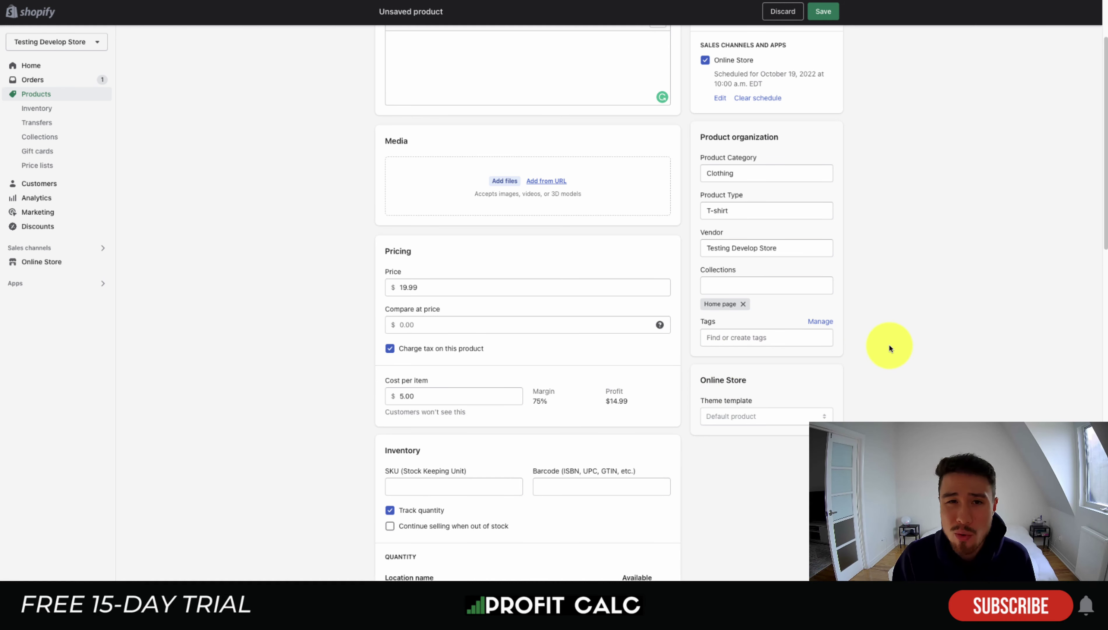
{"action": "left_click", "coordinate": [799, 338]}
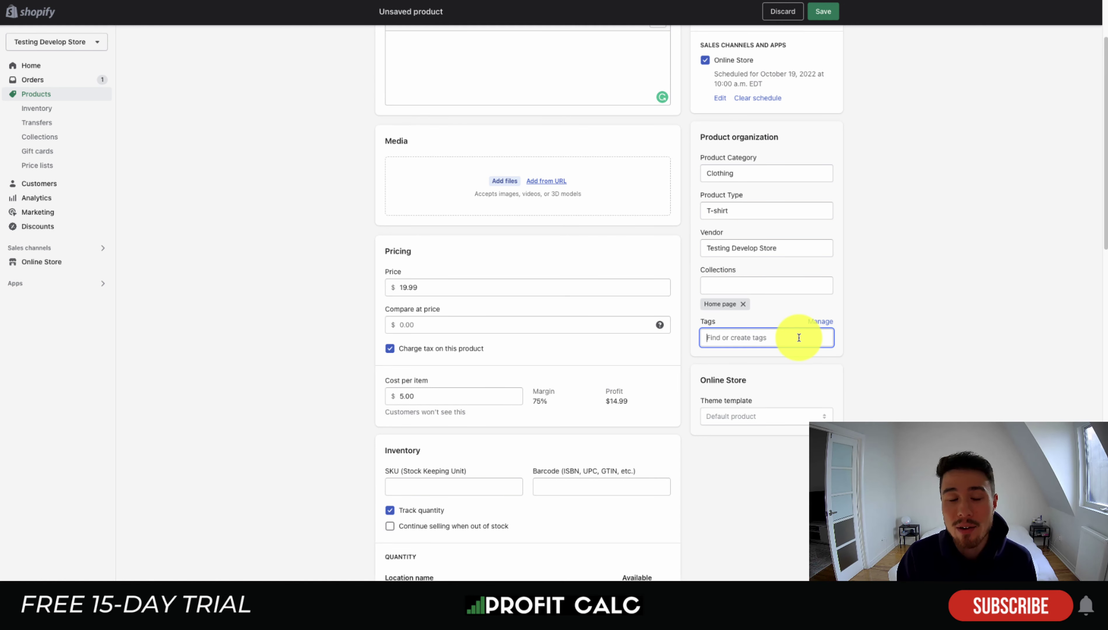
{"action": "left_click", "coordinate": [892, 332]}
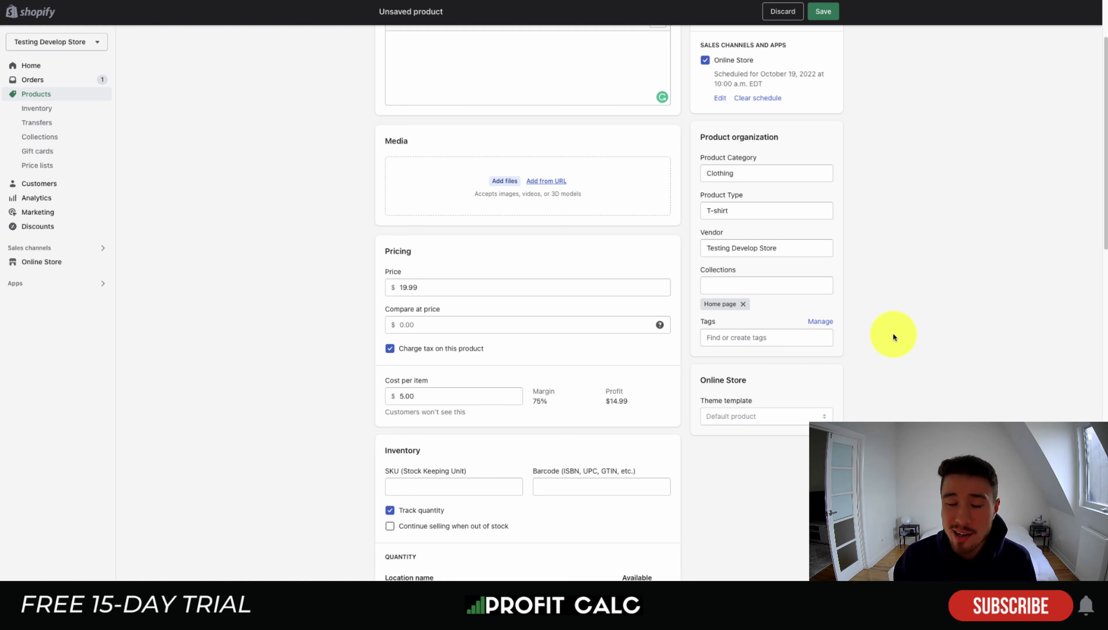
{"action": "left_click", "coordinate": [745, 336]}
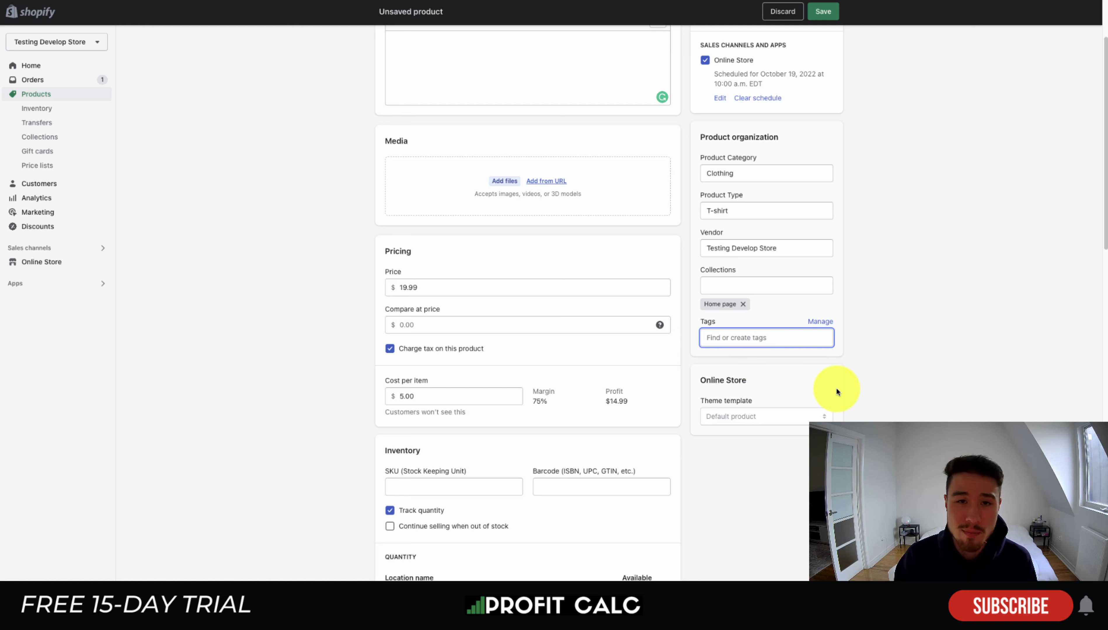
{"action": "left_click_drag", "start_coordinate": [713, 401], "coordinate": [764, 400]}
{"action": "left_click", "coordinate": [884, 406]}
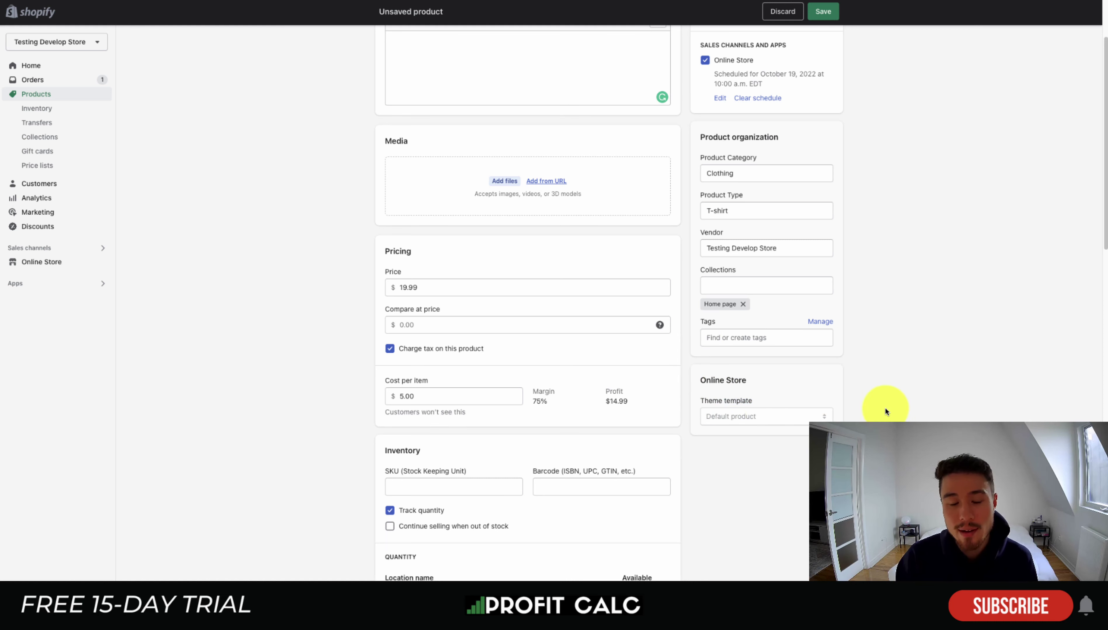
Step: Save the new T-shirt product and copy its shareable link
{"action": "scroll", "coordinate": [844, 418], "scroll_direction": "up", "scroll_amount": 3}
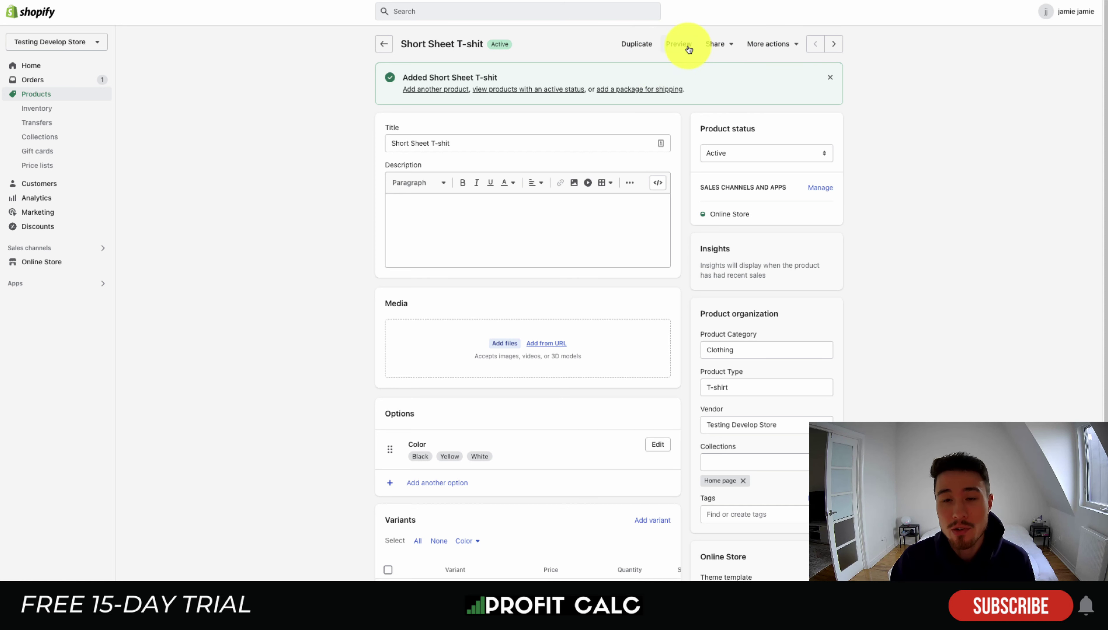
{"action": "left_click", "coordinate": [715, 44]}
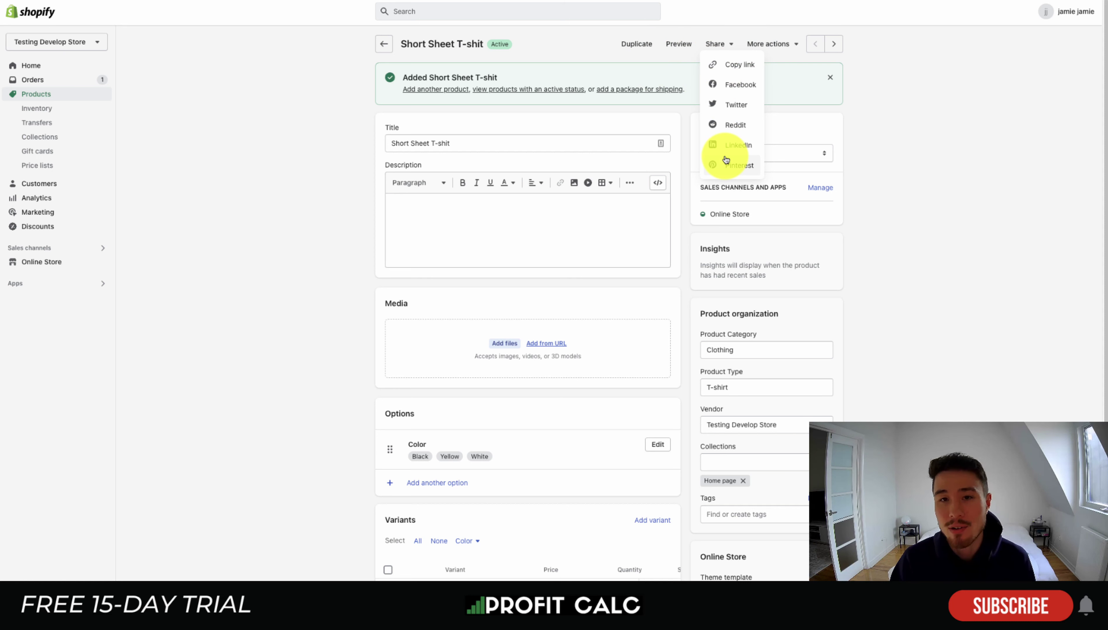
{"action": "left_click", "coordinate": [739, 65]}
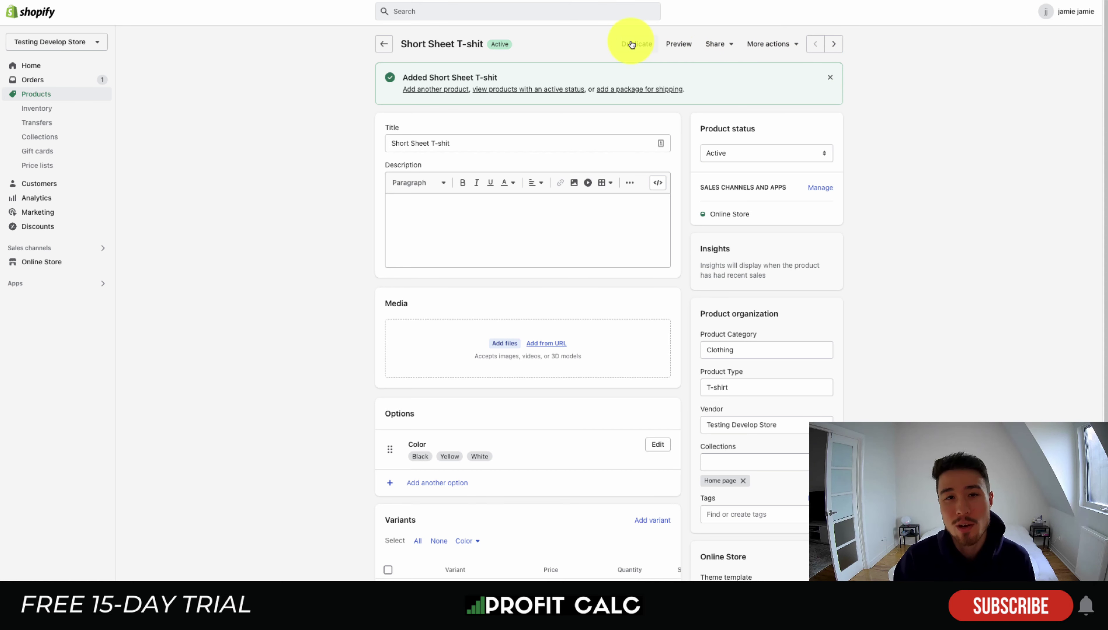
Step: Preview the saved product's storefront page and check its title, availability and color options
{"action": "left_click", "coordinate": [678, 43]}
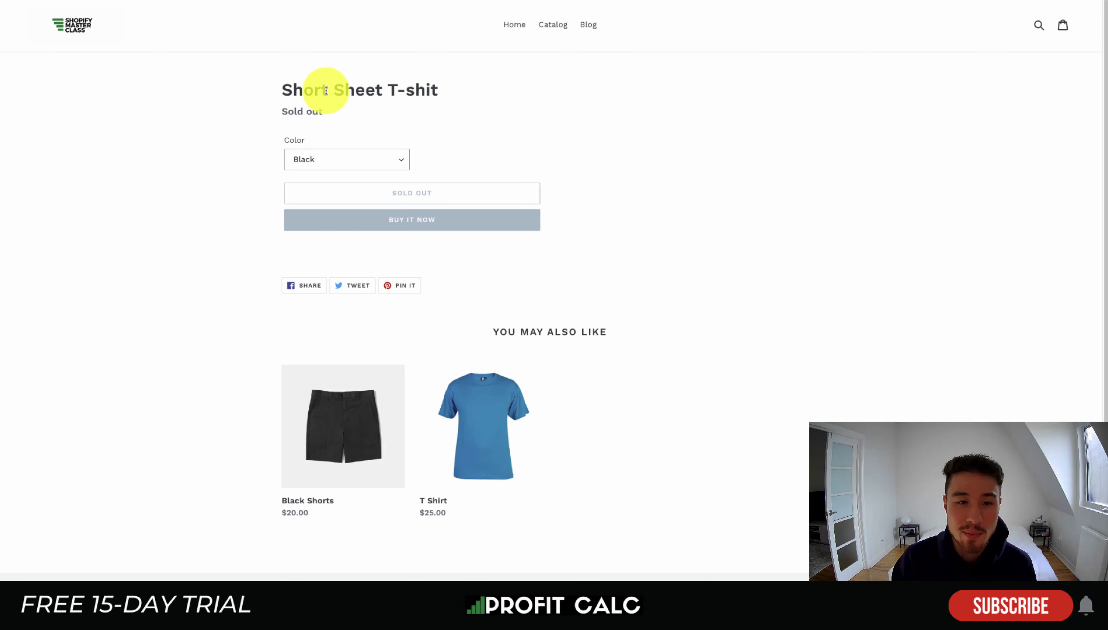
{"action": "left_click_drag", "start_coordinate": [321, 90], "coordinate": [443, 95]}
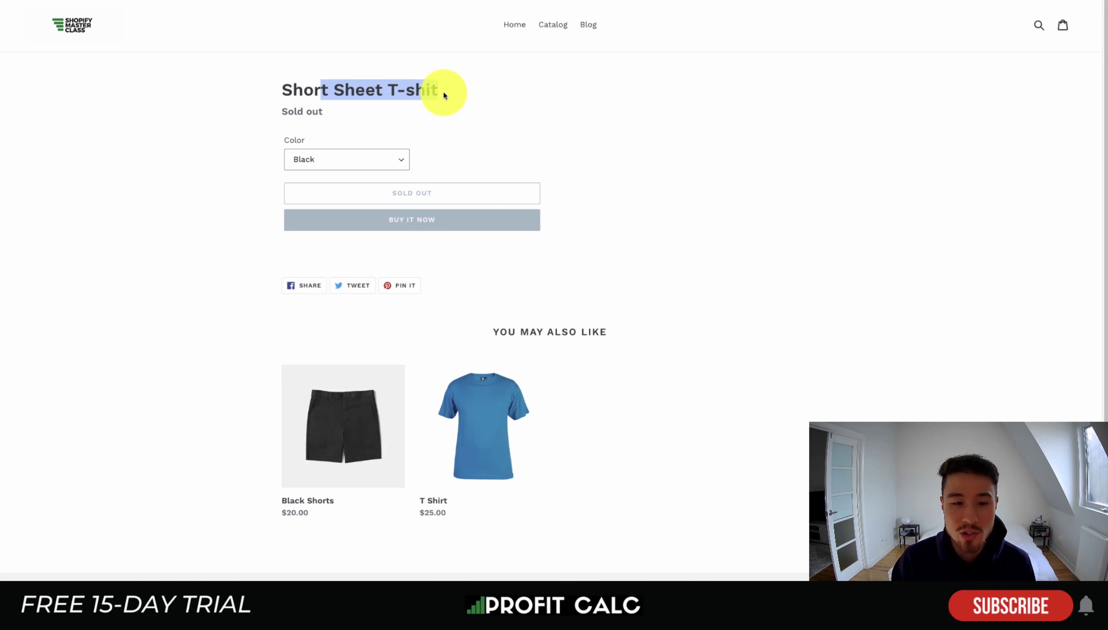
{"action": "left_click", "coordinate": [329, 156]}
{"action": "left_click", "coordinate": [337, 167]}
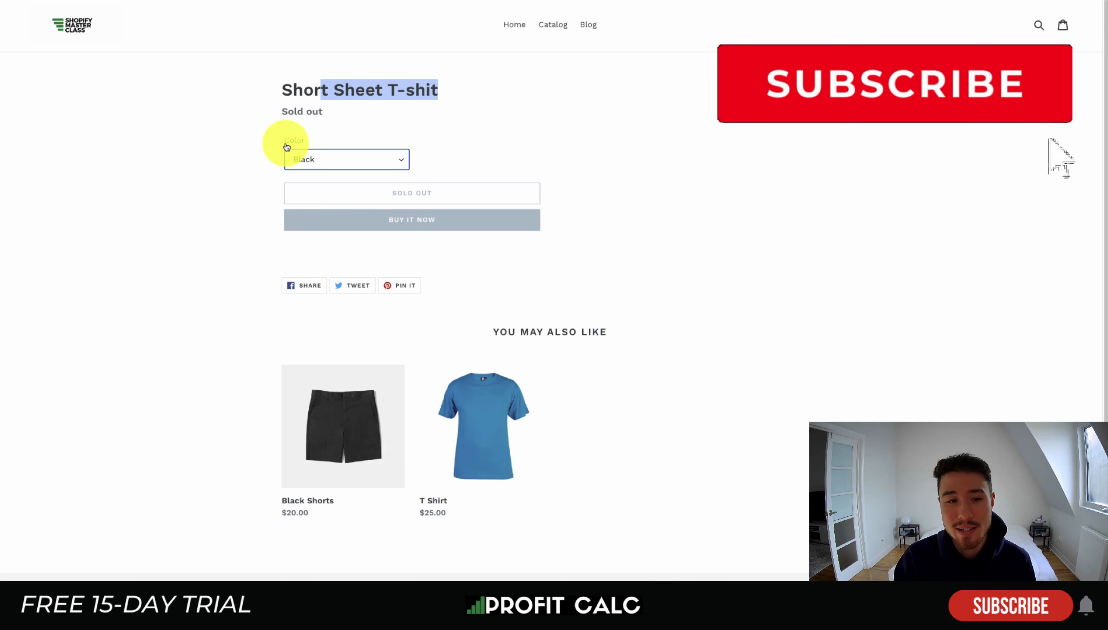
{"action": "left_click_drag", "start_coordinate": [283, 110], "coordinate": [328, 113]}
{"action": "scroll", "coordinate": [729, 193], "scroll_direction": "down", "scroll_amount": 3}
{"action": "scroll", "coordinate": [712, 229], "scroll_direction": "up", "scroll_amount": 3}
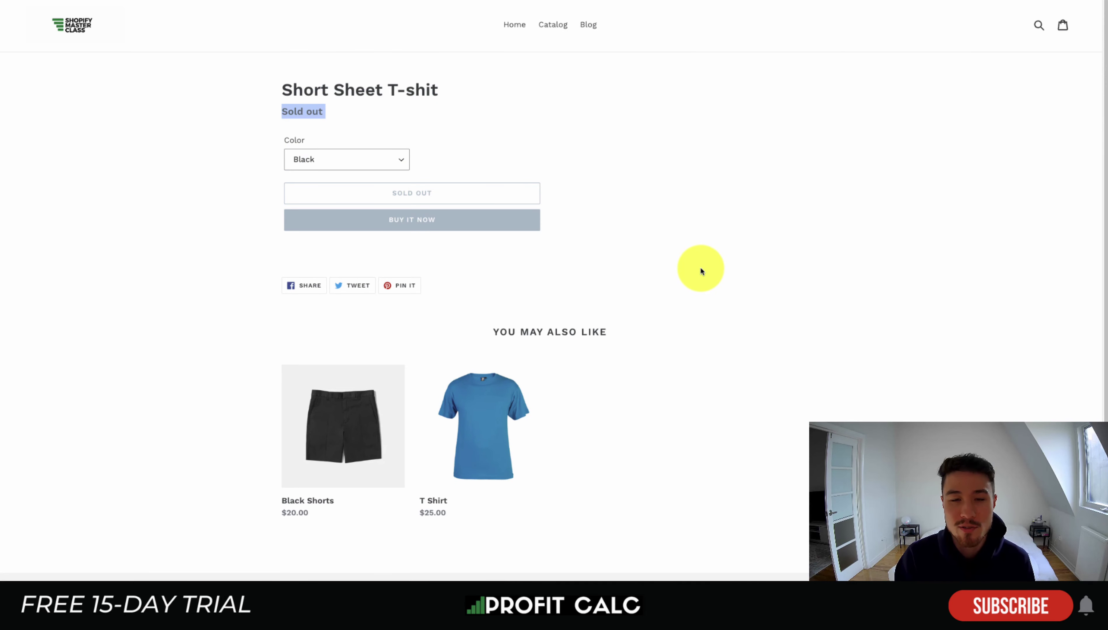